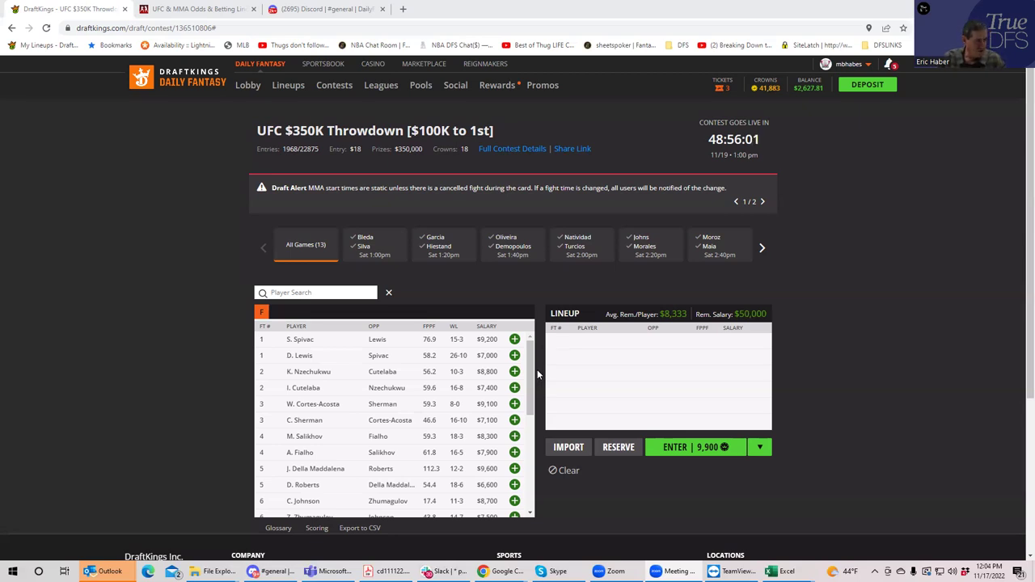
Compare the fighter salaries at the end of the DraftKings player list with the UFC Fight Night 215 odds on BestFightOdds.
left_click_drag(526, 387, 538, 489)
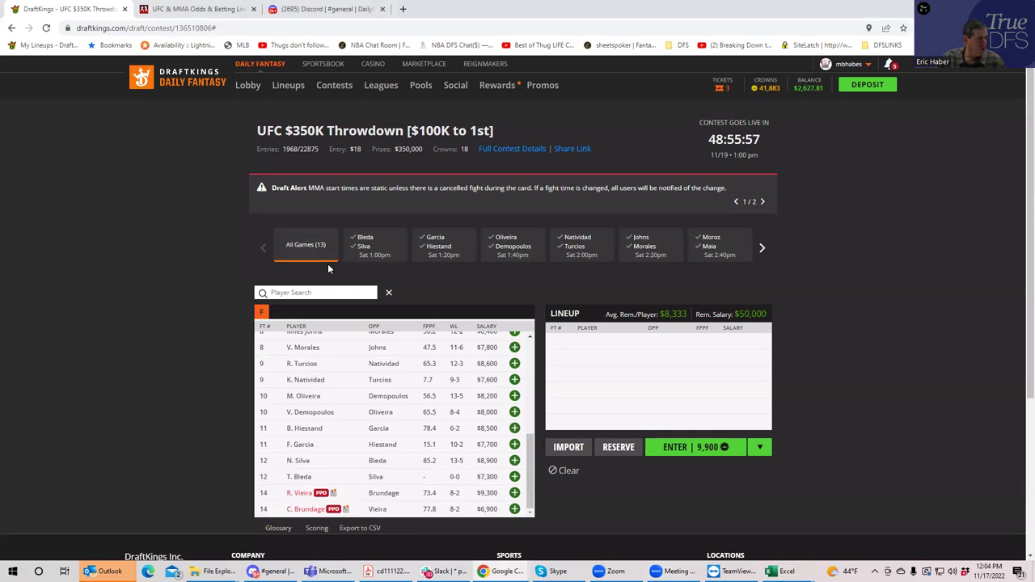
left_click(210, 10)
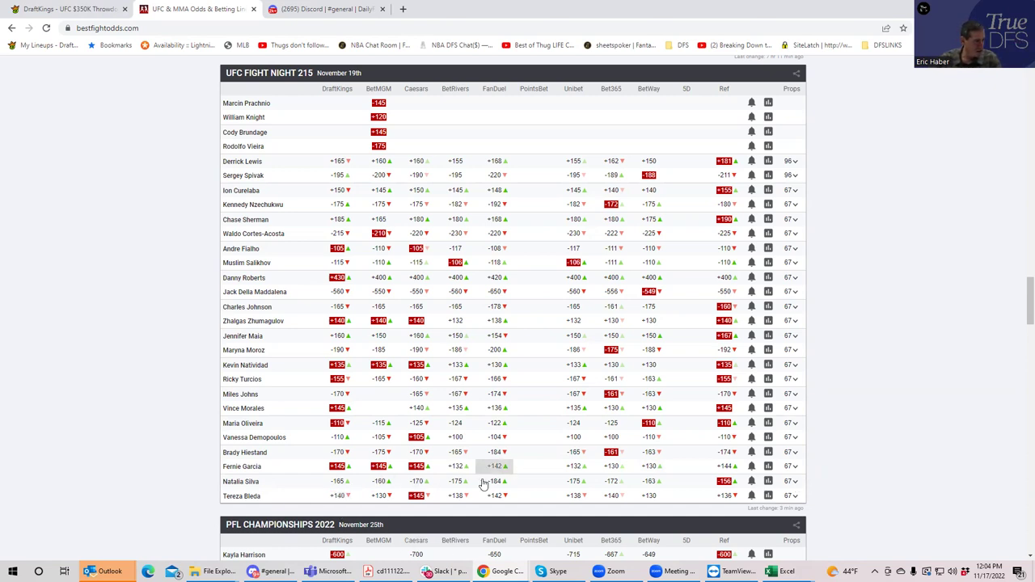
left_click(99, 14)
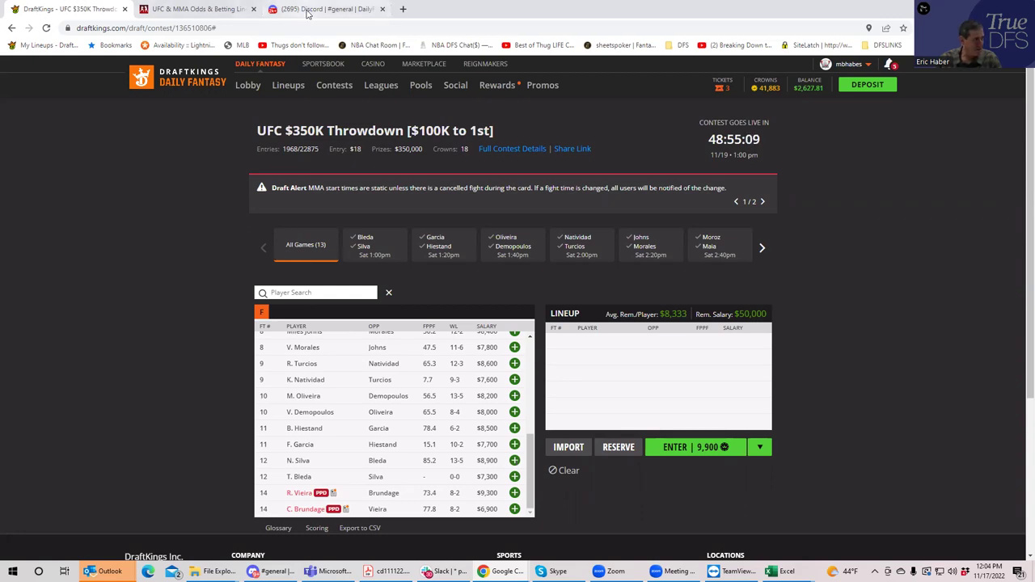
left_click(205, 16)
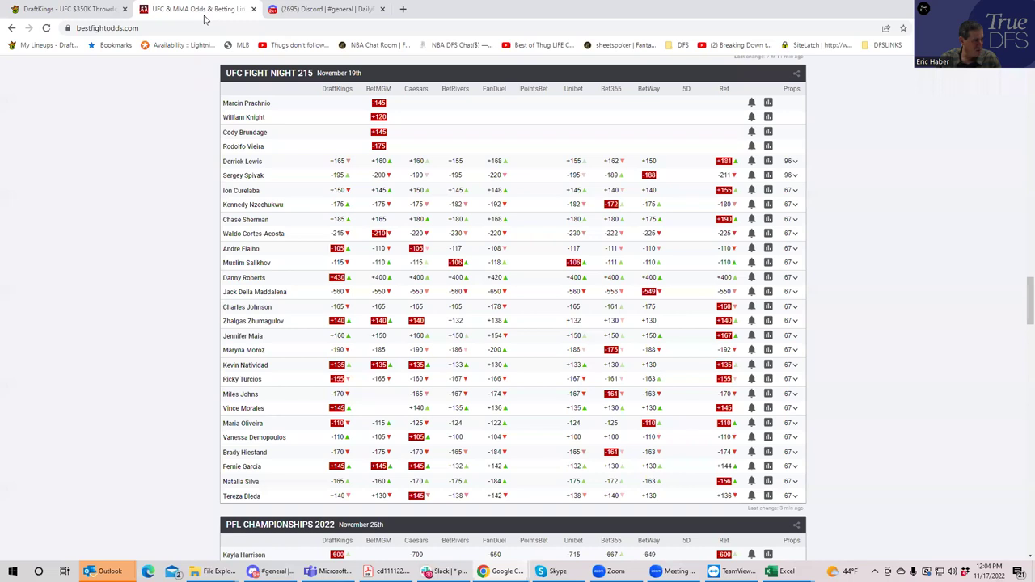
left_click(103, 10)
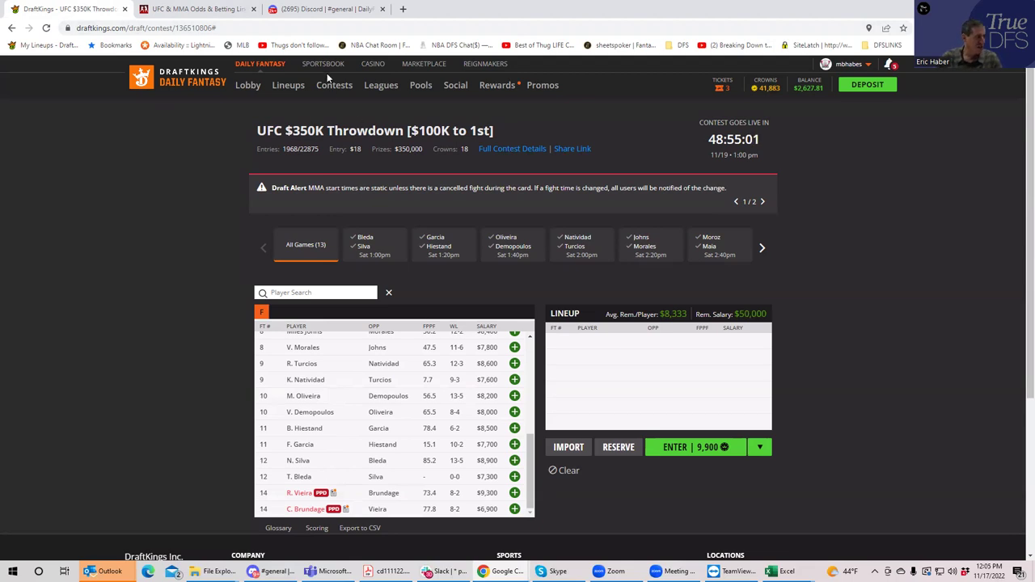
left_click(194, 9)
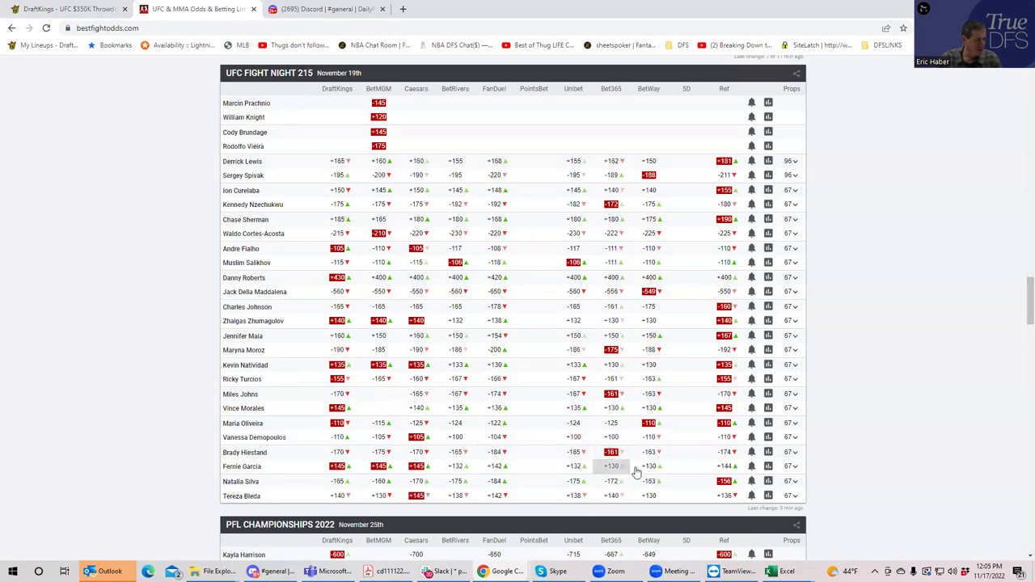
Expand the Natalia Silva vs. Tereza Bleda props, review the round, decision and finish odds, and collapse them.
left_click(795, 497)
left_click_drag(1022, 240, 1020, 268)
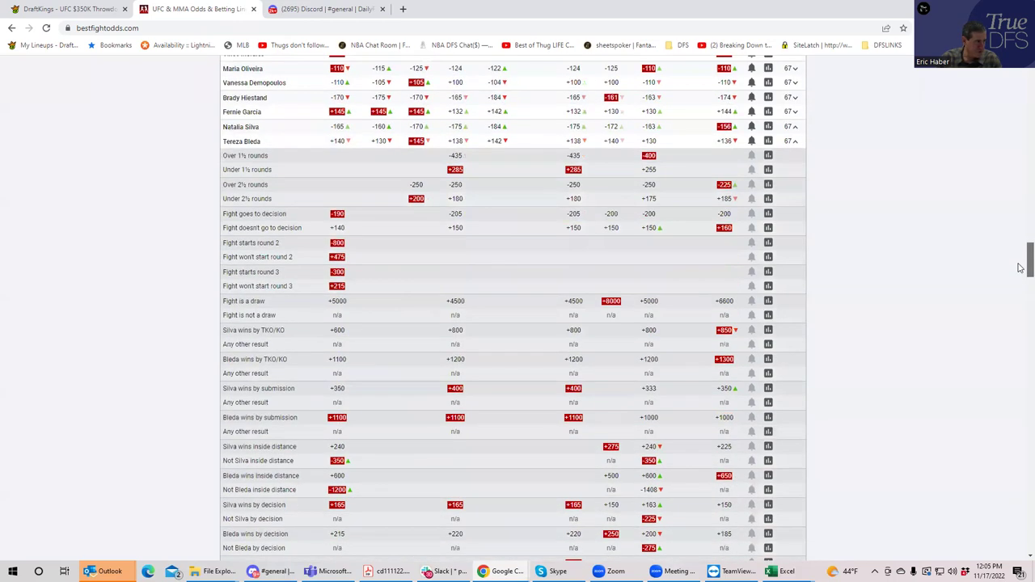
scroll(1020, 268, "down", 1)
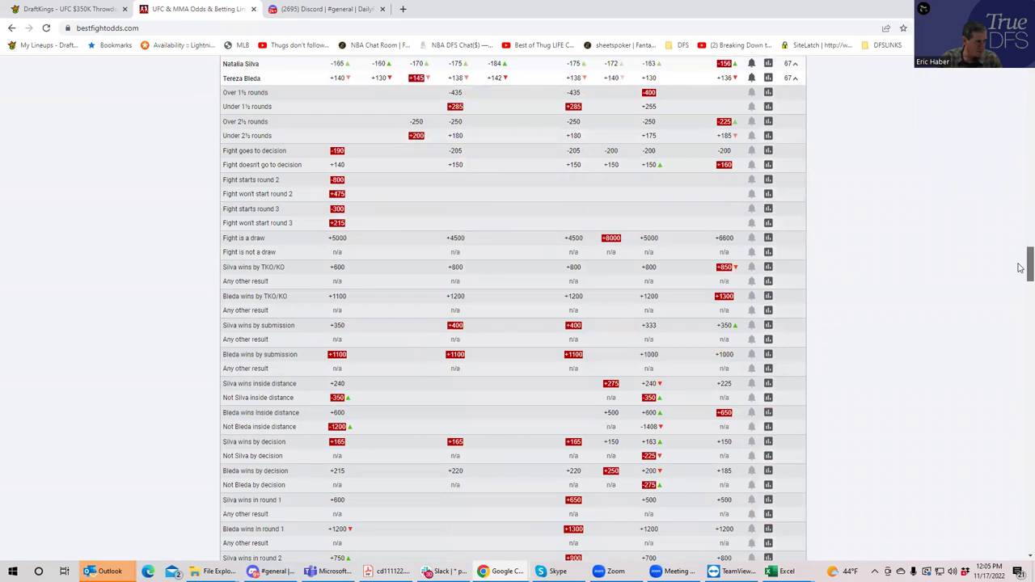
left_click_drag(1020, 268, 1020, 270)
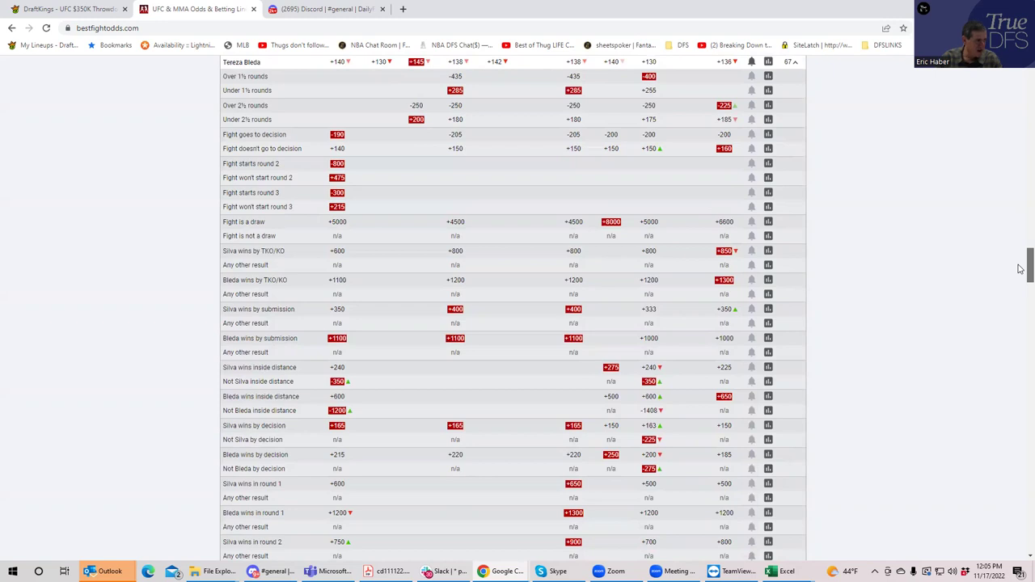
left_click_drag(1020, 268, 1020, 256)
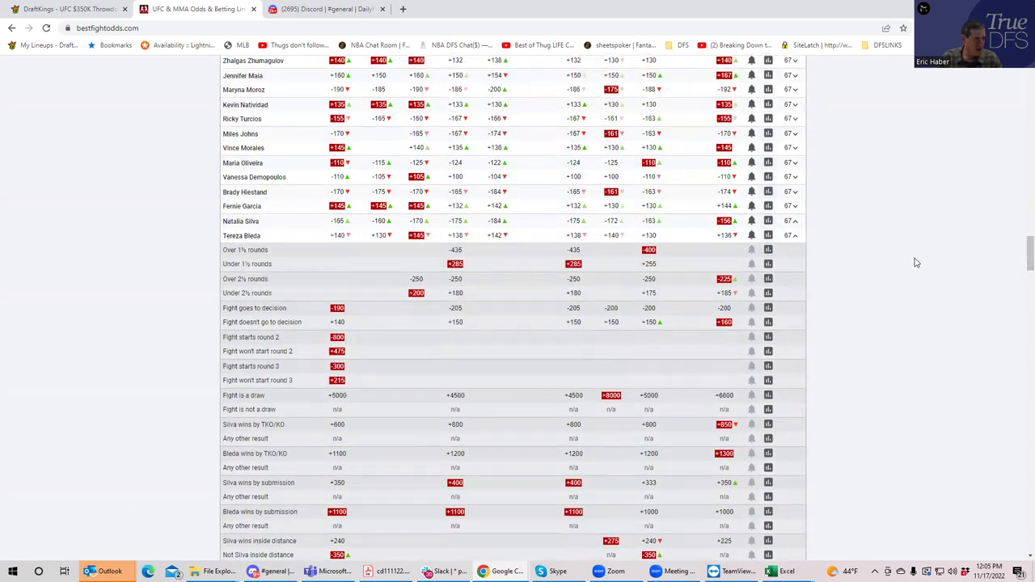
left_click(796, 238)
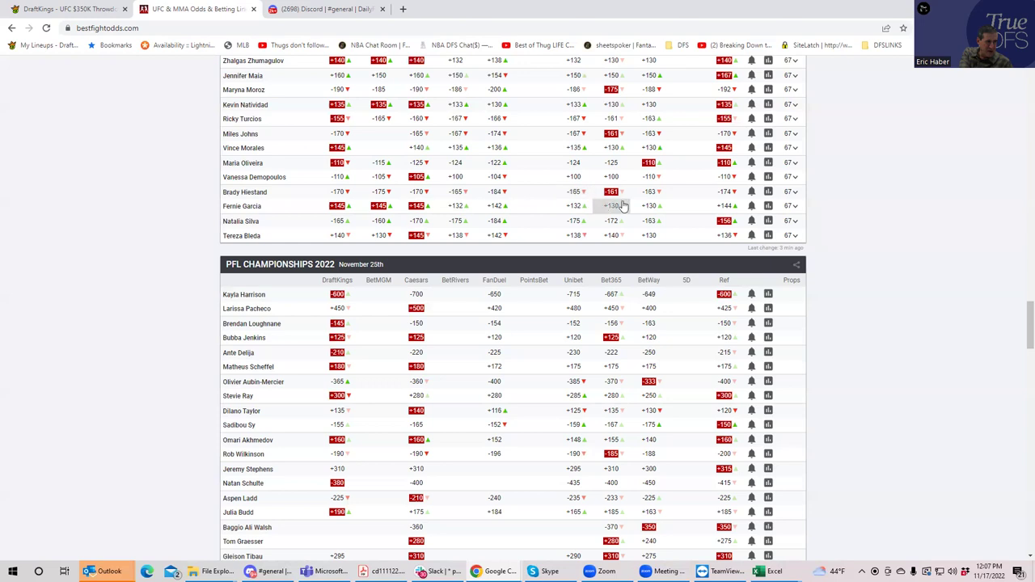
Switch to the DraftKings contest and add B. Hiestand to the lineup.
left_click(97, 8)
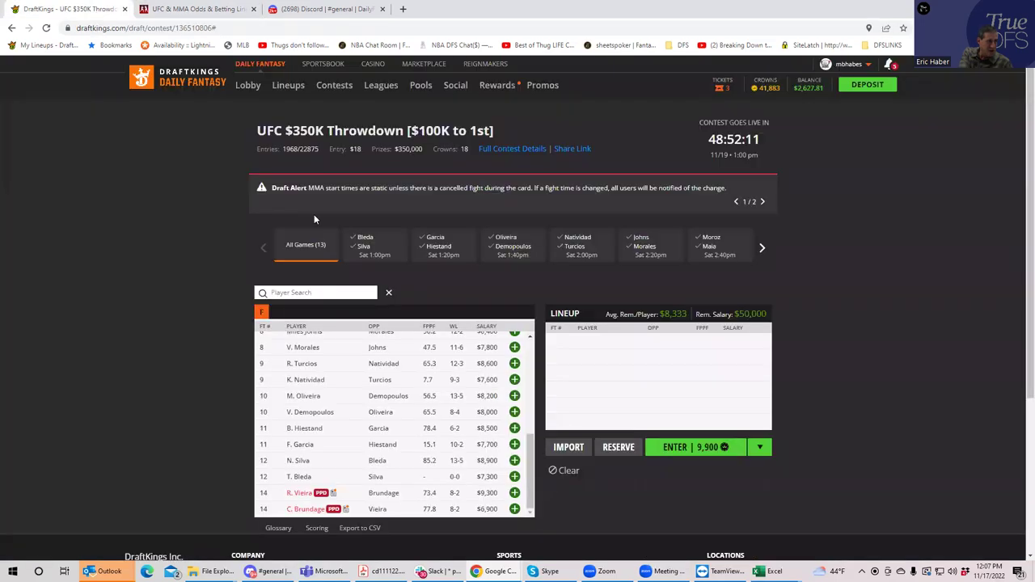
left_click(514, 428)
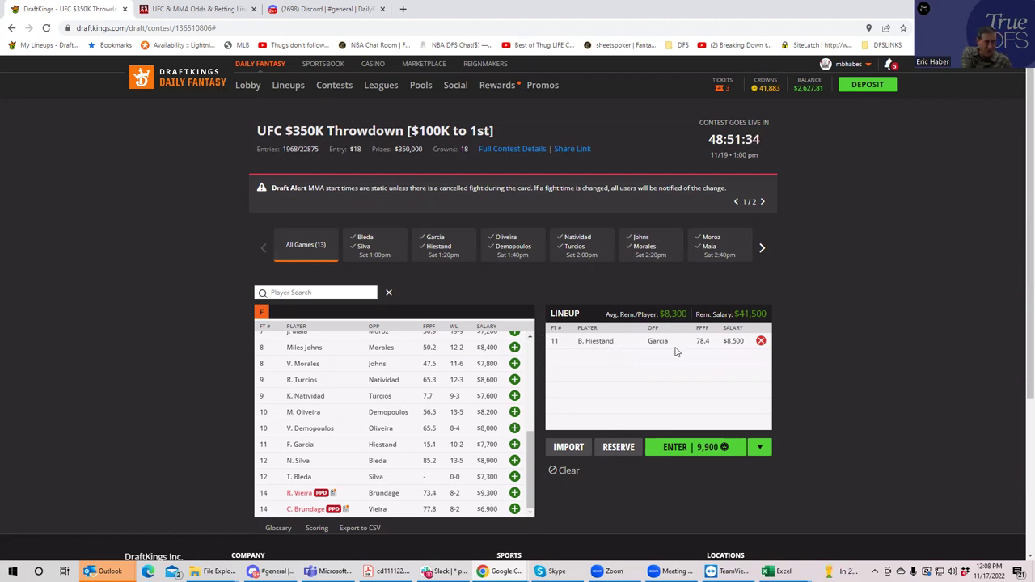
Review the prop odds for the Brady Hiestand vs. Fernie Garcia fight on BestFightOdds and collapse them.
left_click(201, 10)
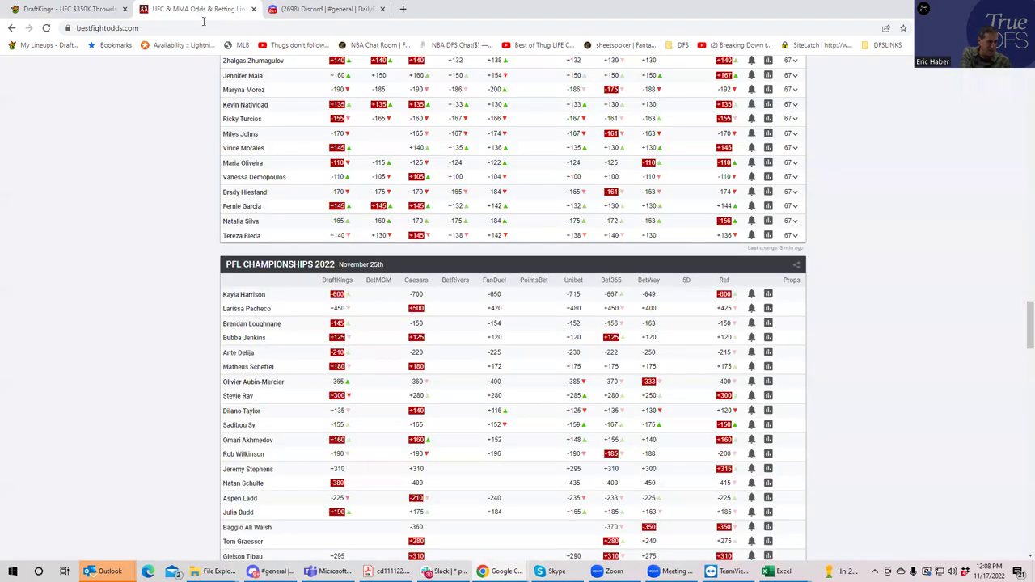
left_click(795, 194)
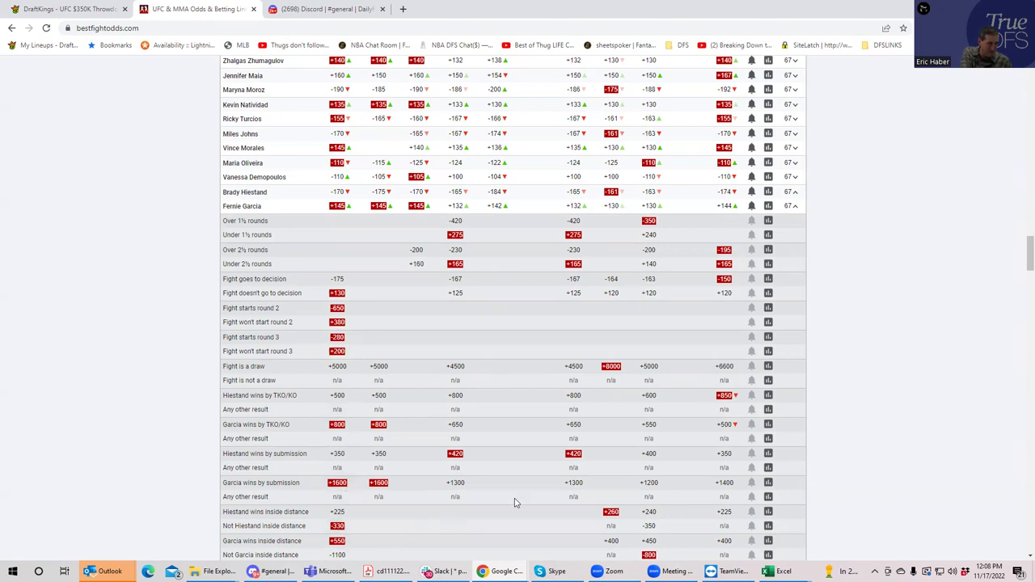
left_click(795, 207)
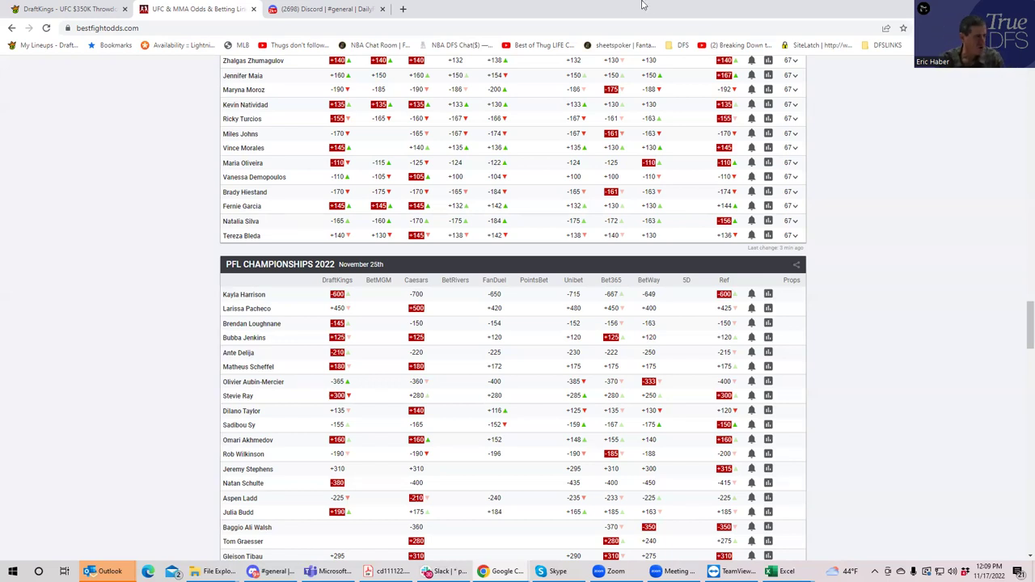
left_click(796, 208)
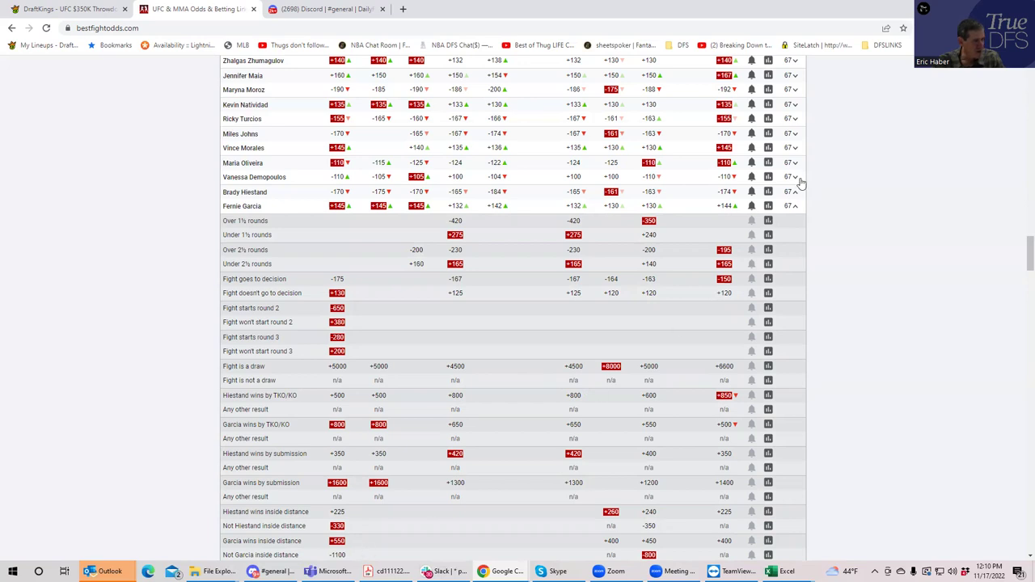
left_click(795, 207)
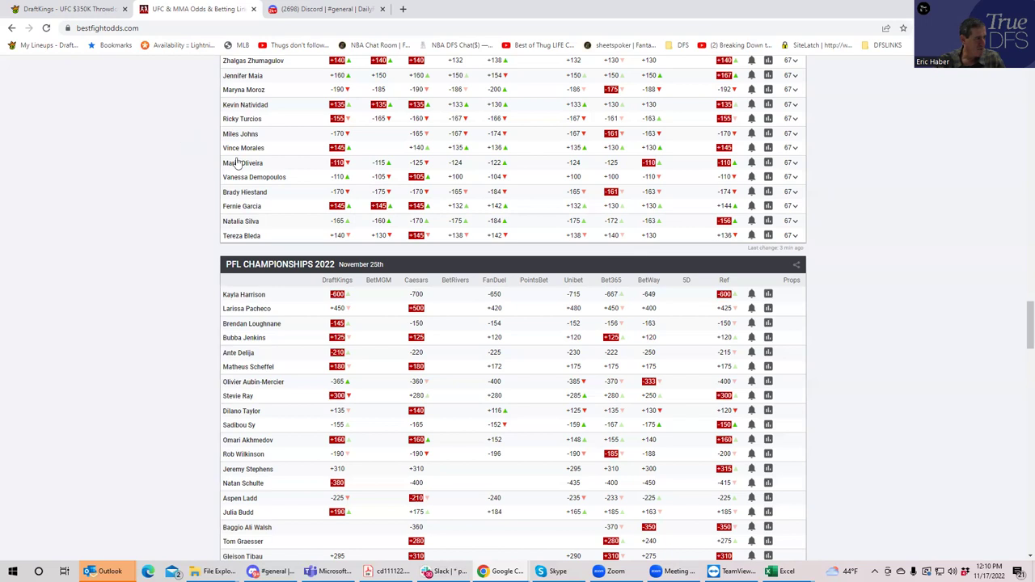
Check the DraftKings player list, and review the Maria Oliveira vs. Vanessa Demopoulos prop odds on BestFightOdds.
left_click(77, 9)
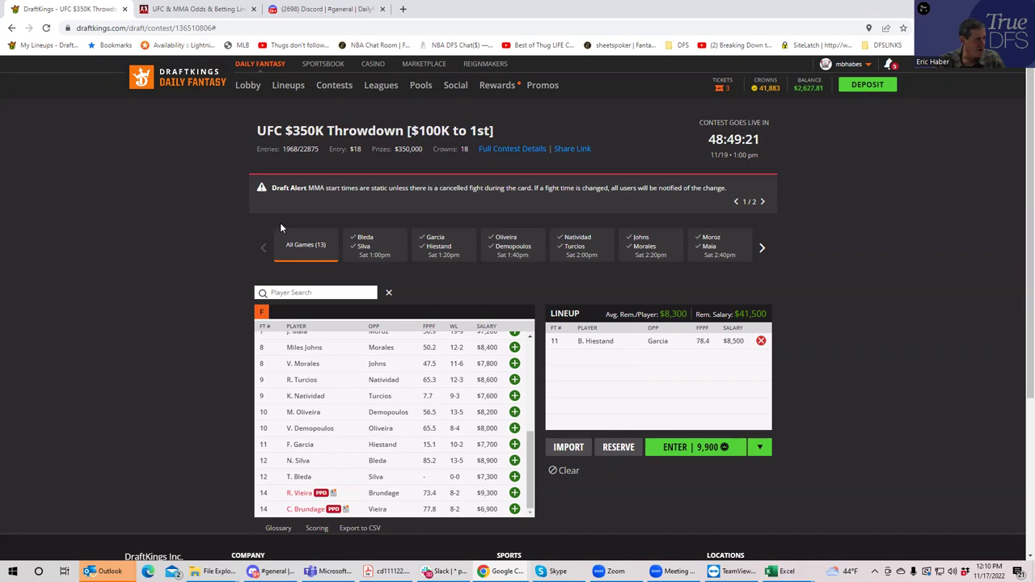
left_click(173, 7)
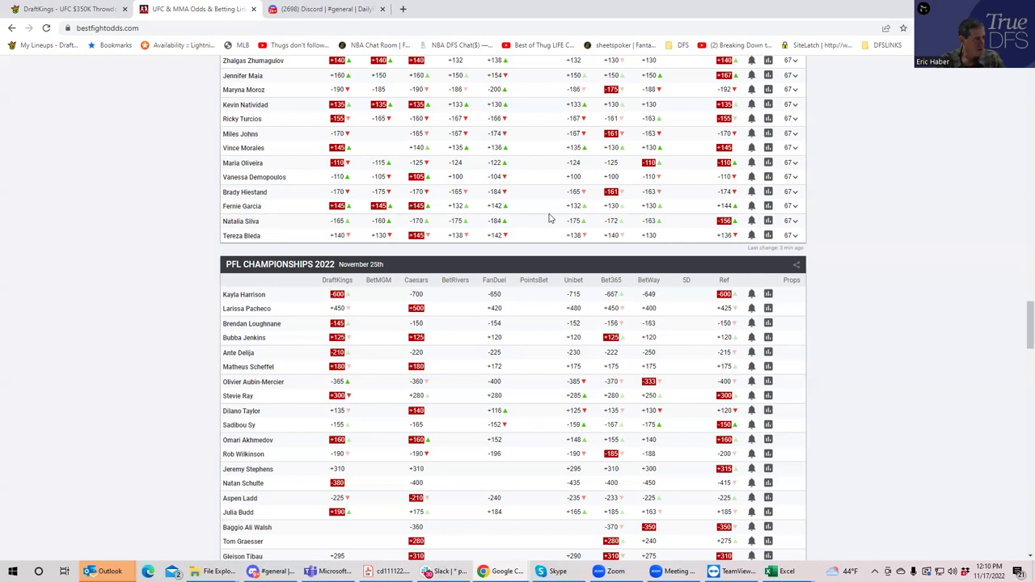
left_click(795, 165)
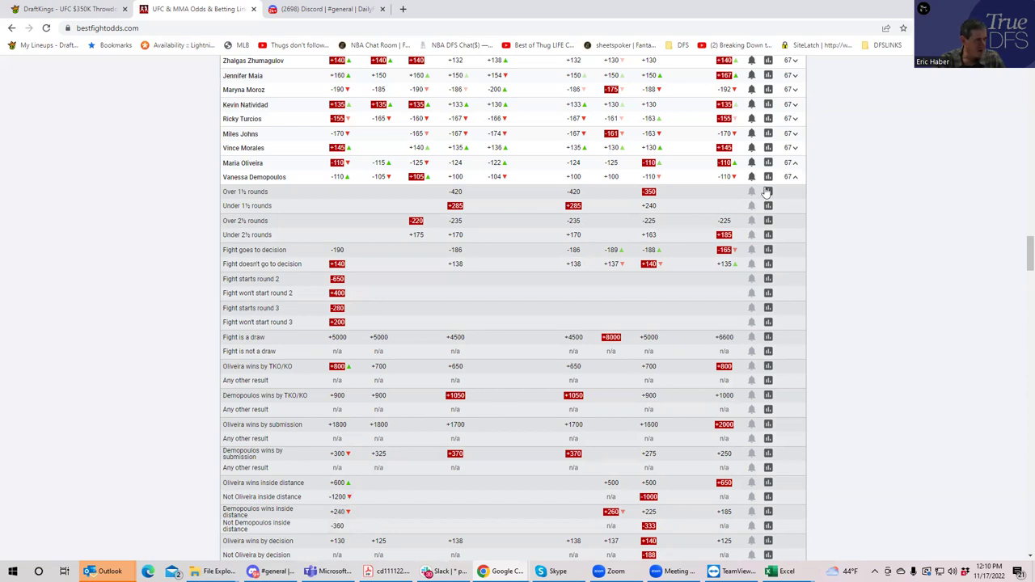
left_click(795, 178)
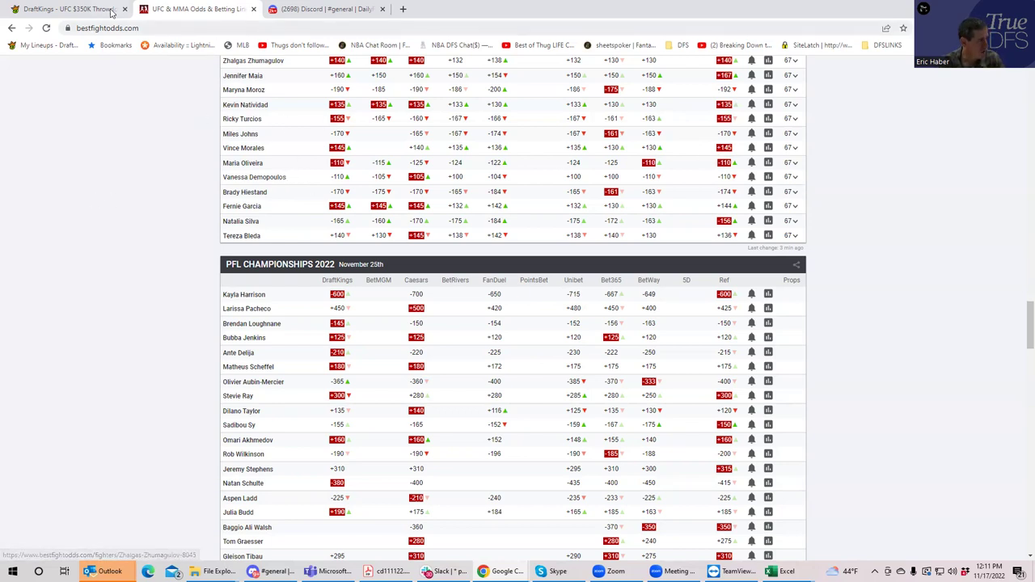
Add V. Demopoulos and Miles Johns to the DraftKings lineup, consulting the fight odds between the two picks.
left_click(73, 9)
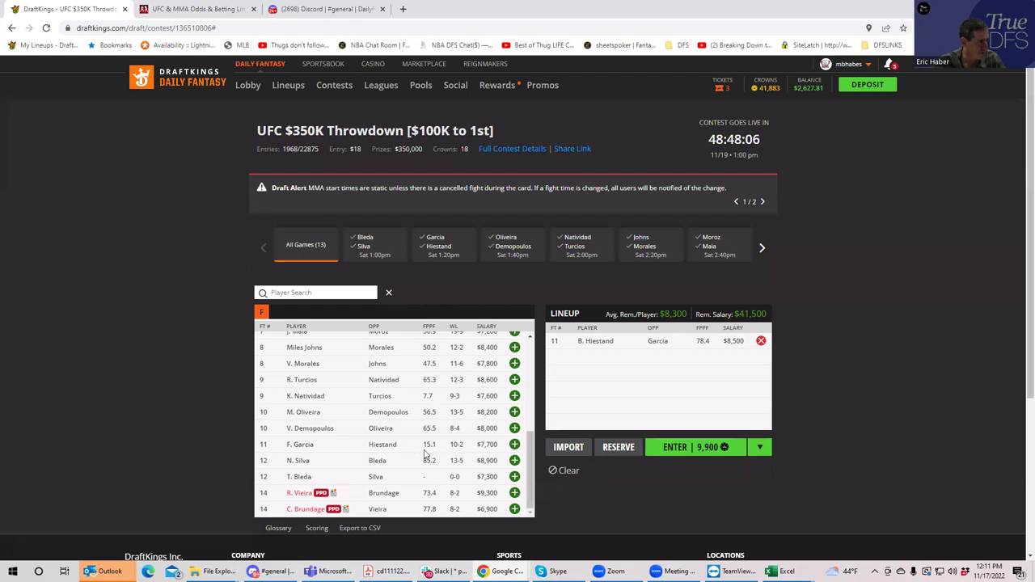
left_click(515, 429)
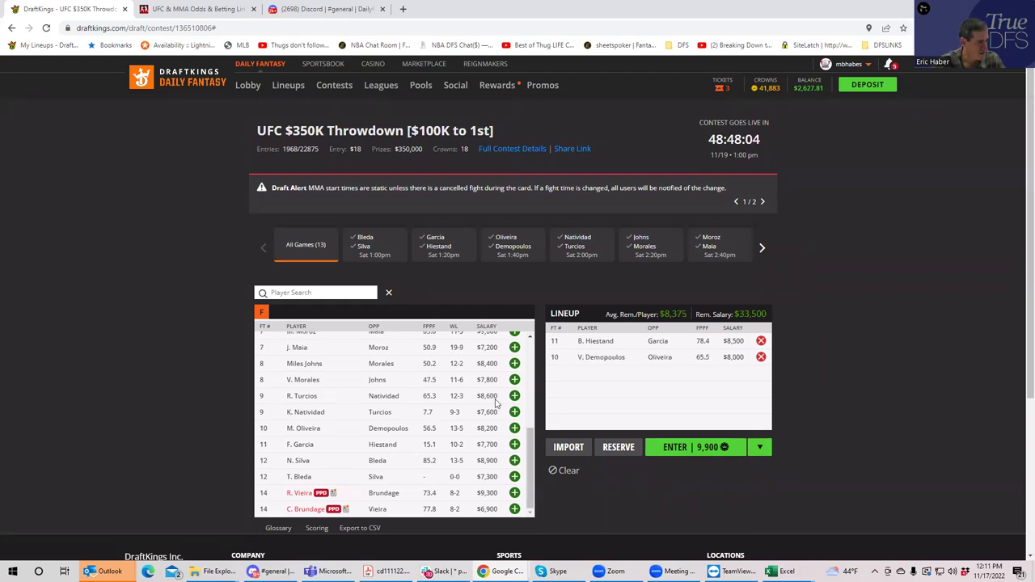
left_click(197, 10)
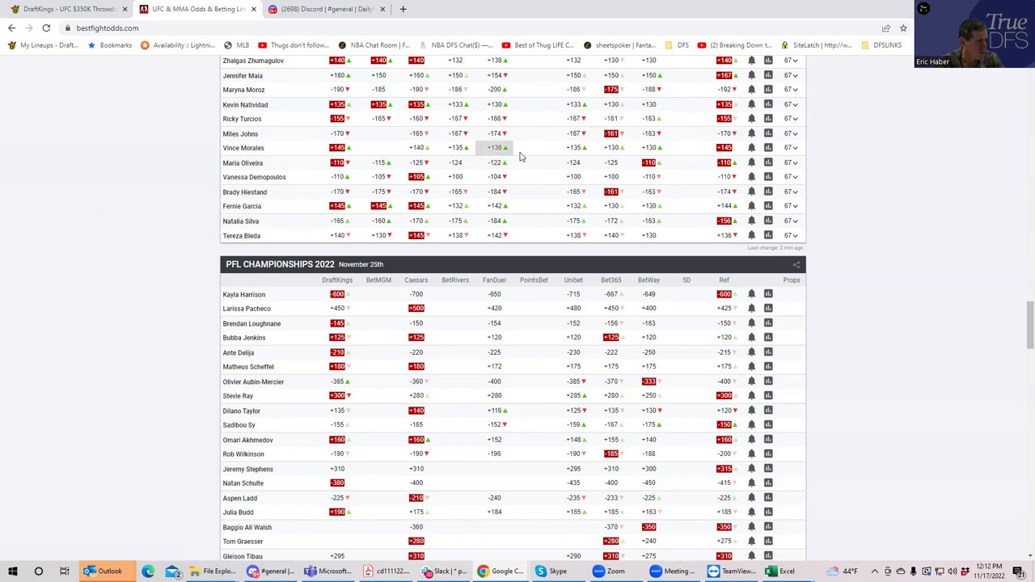
left_click(67, 10)
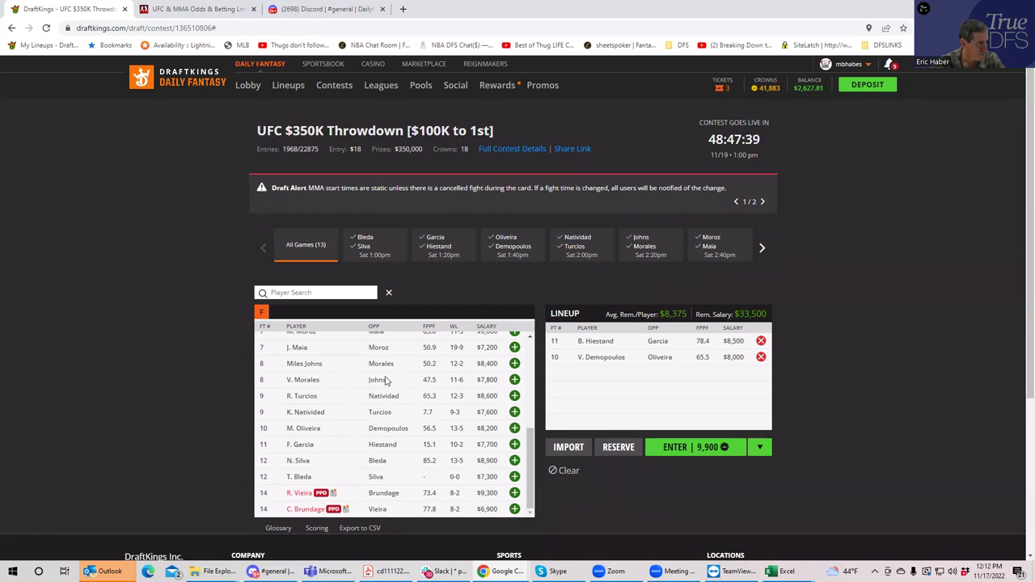
left_click(515, 365)
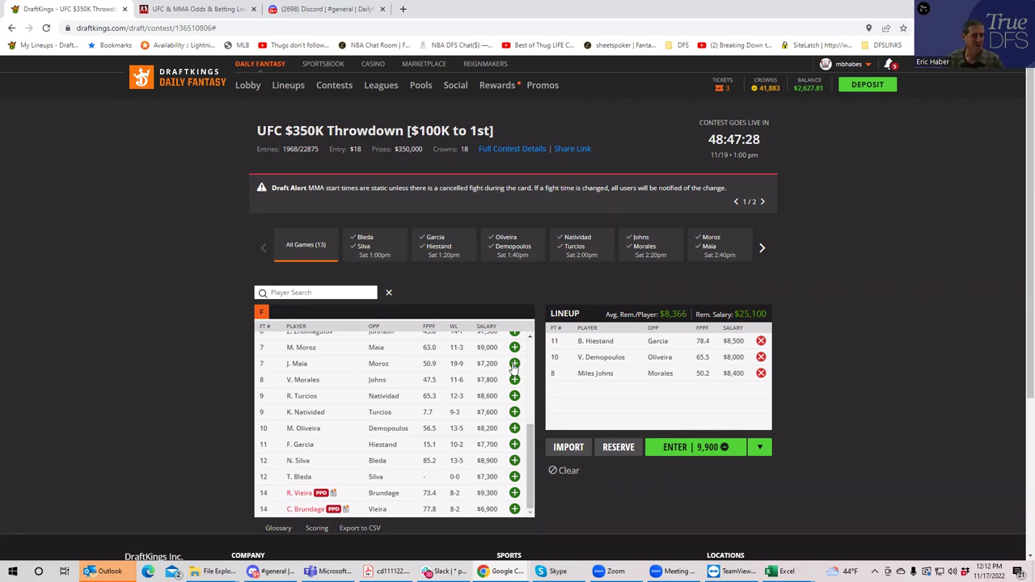
Review the prop odds for the Miles Johns vs. Vince Morales fight on BestFightOdds and collapse them.
left_click(212, 10)
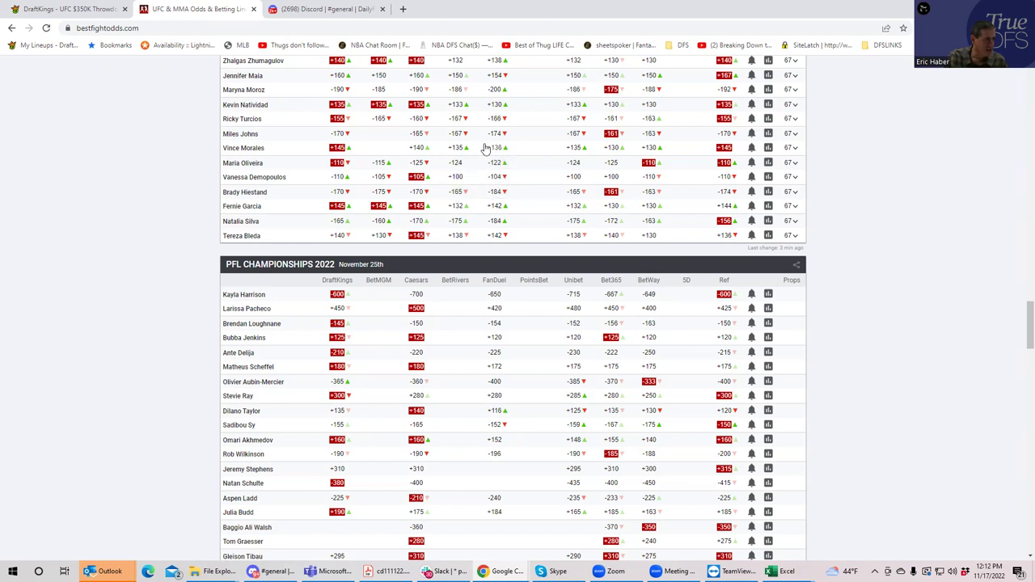
left_click(59, 11)
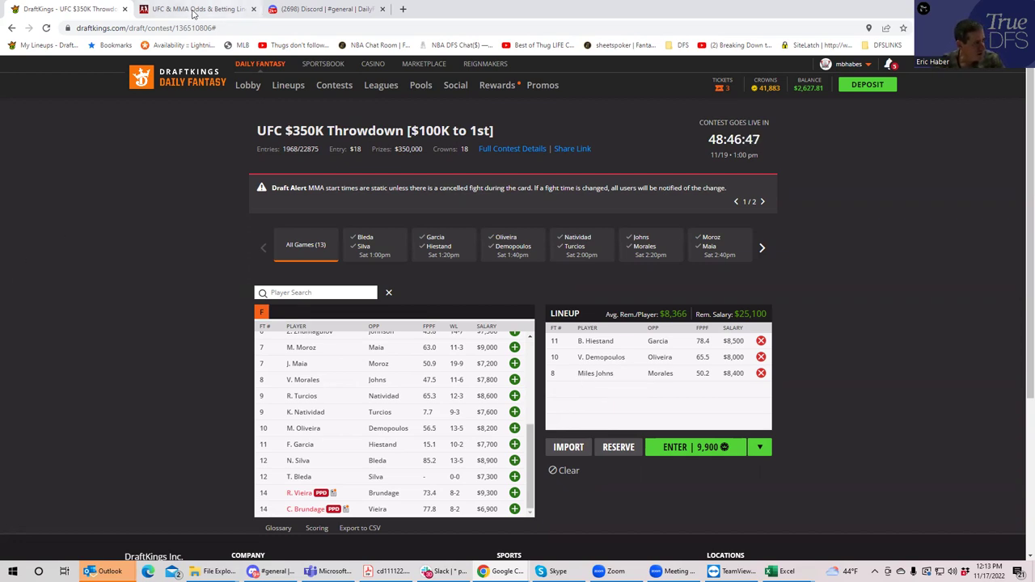
left_click(193, 10)
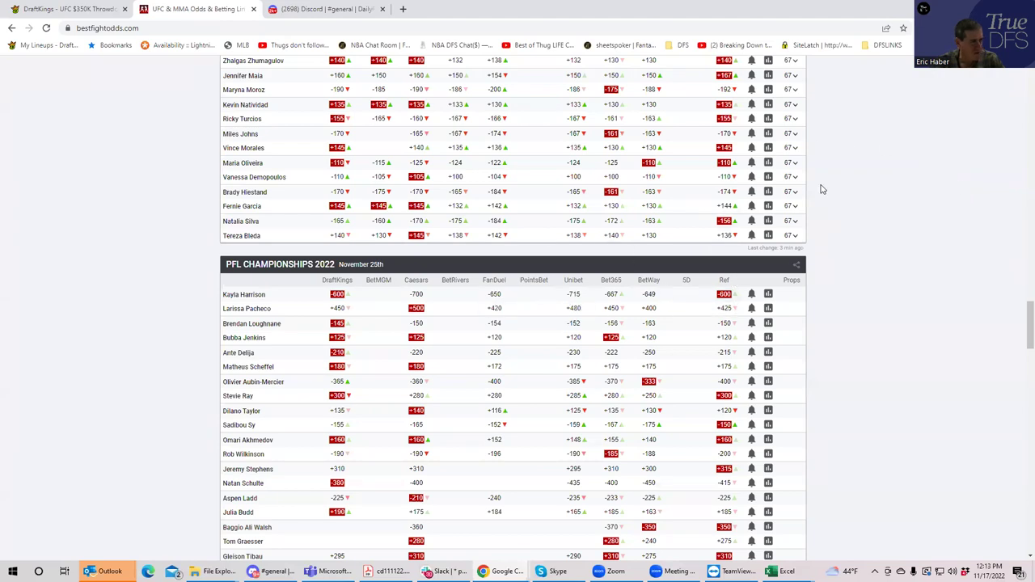
left_click(792, 150)
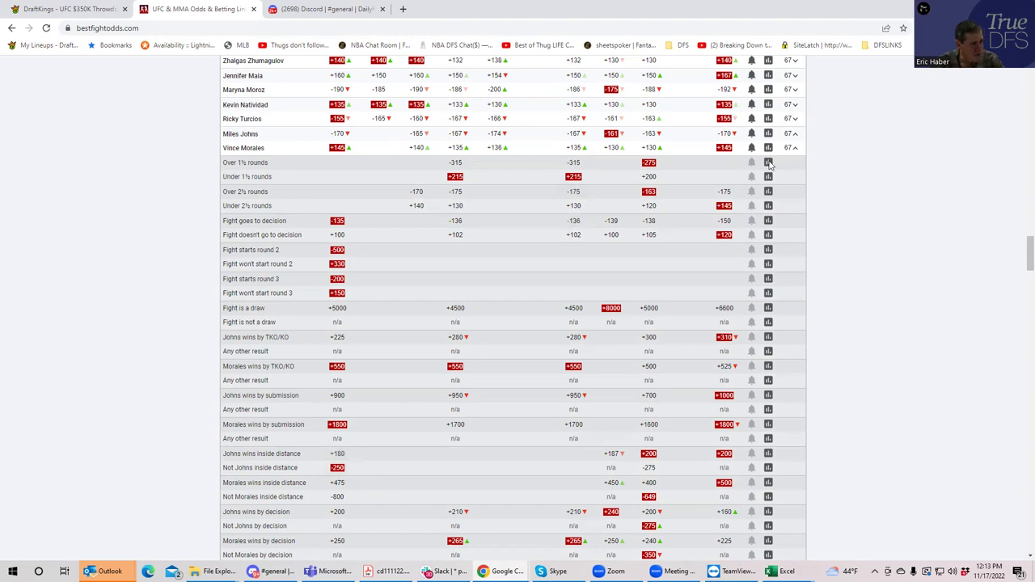
left_click(795, 148)
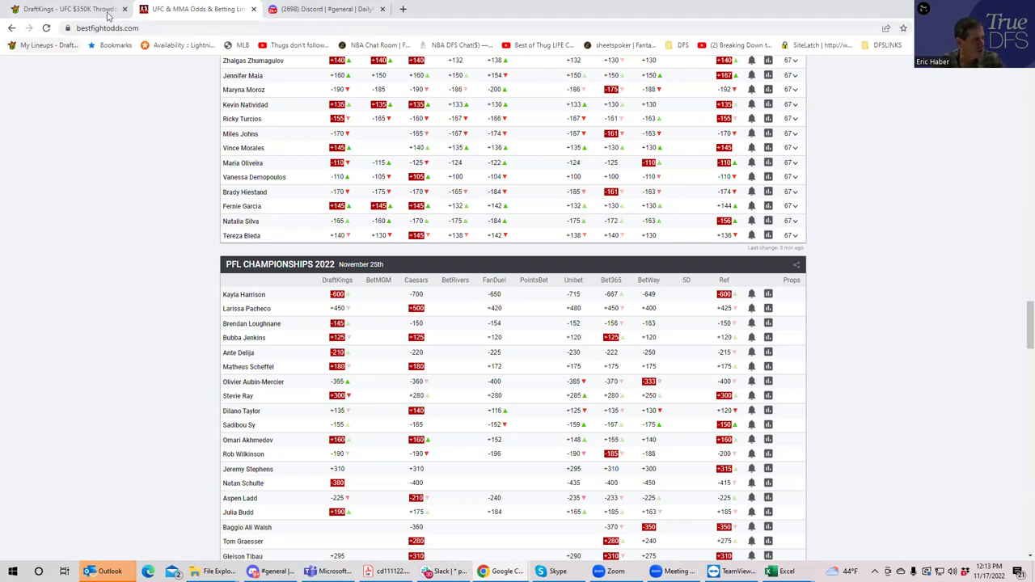
Check the fighter salaries on DraftKings, and look over the full UFC Fight Night 215 odds on BestFightOdds.
left_click(87, 9)
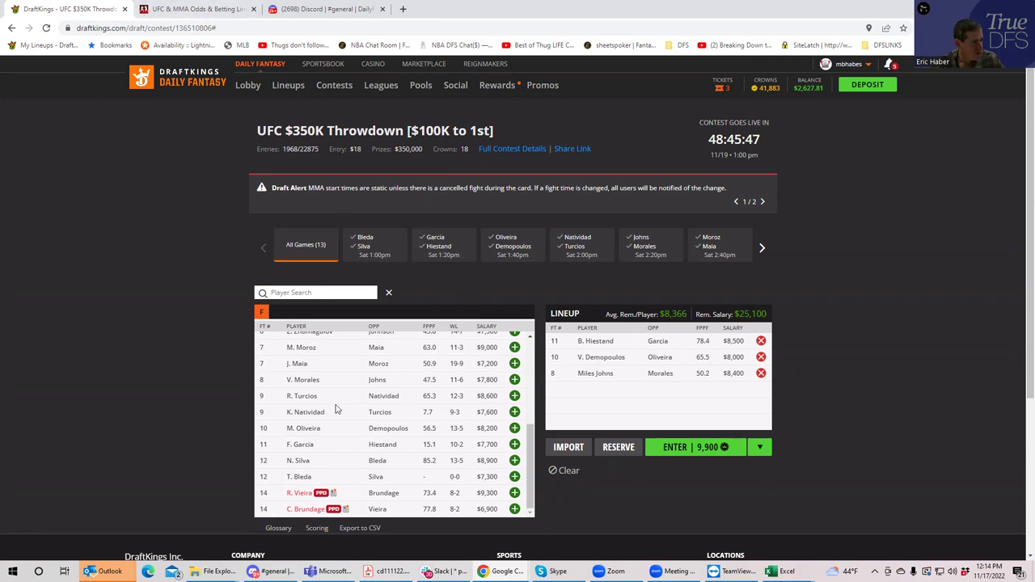
left_click(202, 9)
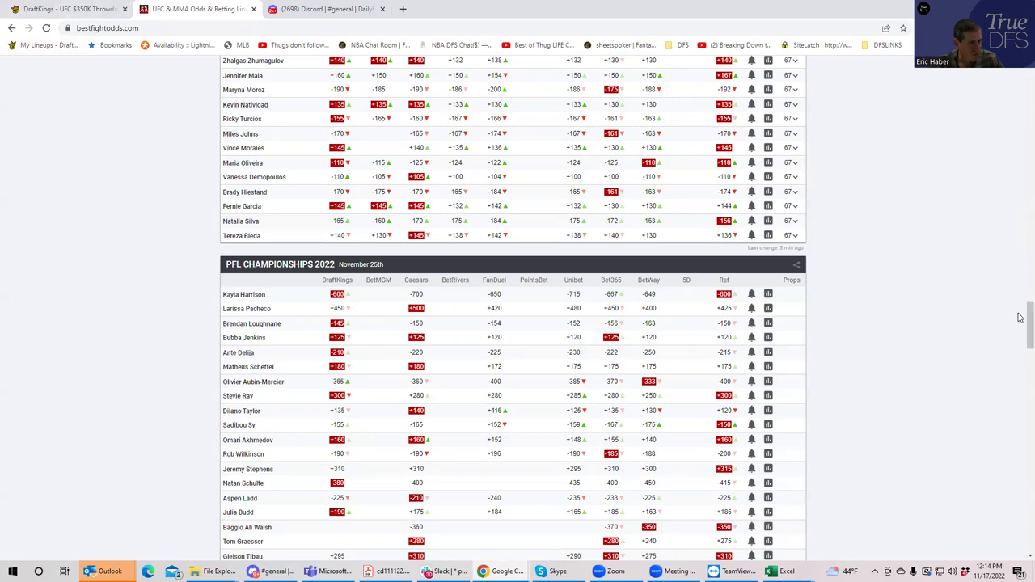
scroll(1021, 320, "up", 1)
scroll(1021, 328, "down", 1)
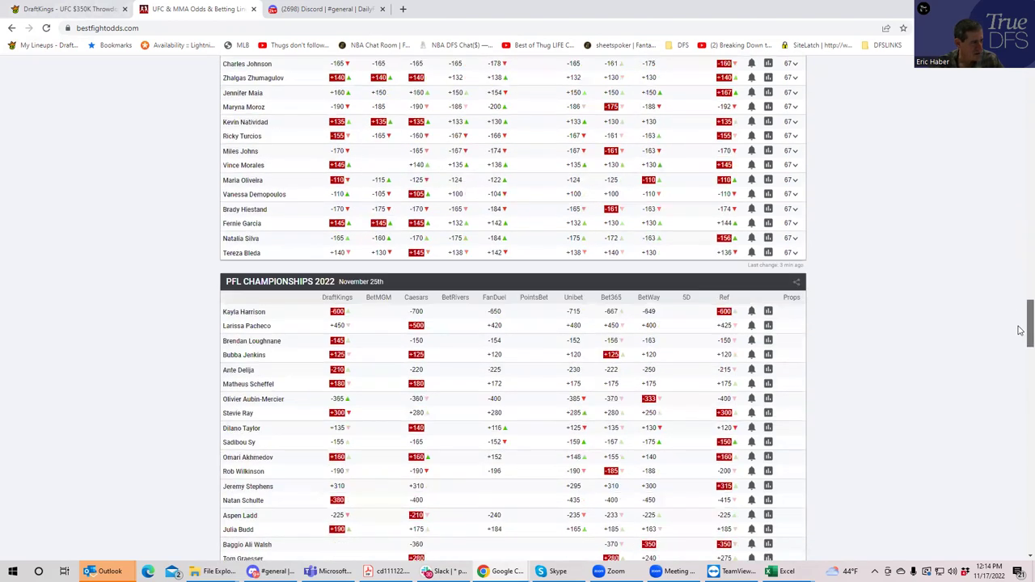
left_click_drag(1021, 330, 1021, 289)
scroll(1020, 289, "down", 1)
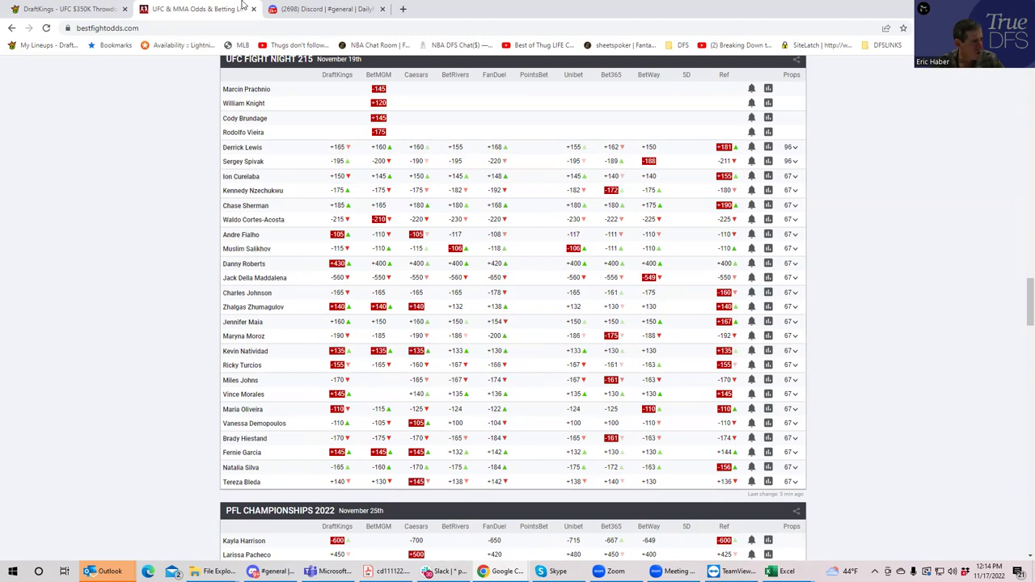
Review the Kevin Natividad vs. Ricky Turcios prop odds on BestFightOdds, and add R. Turcios to the DraftKings lineup.
left_click(71, 9)
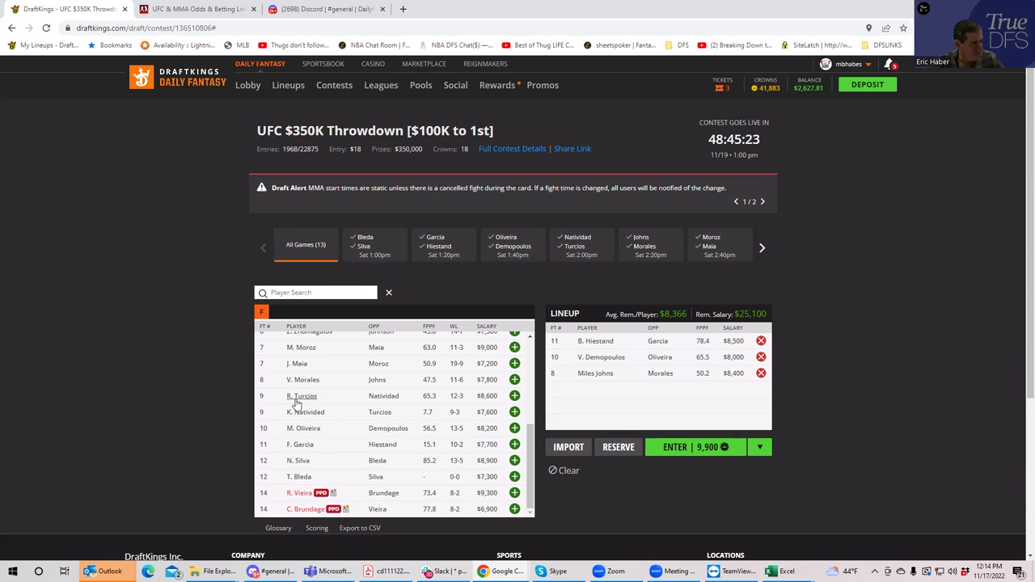
left_click(186, 8)
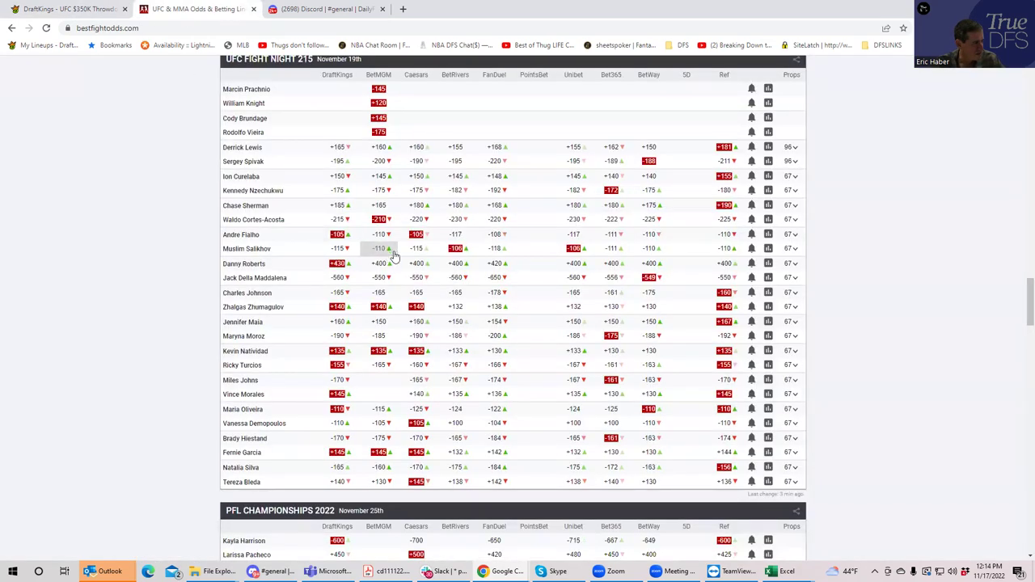
left_click(795, 365)
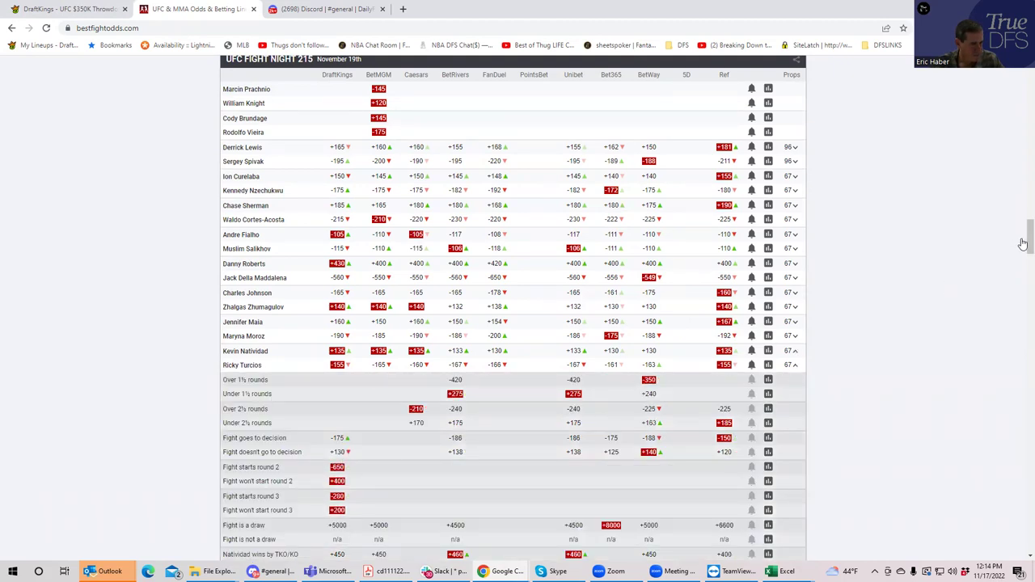
scroll(1024, 244, "down", 2)
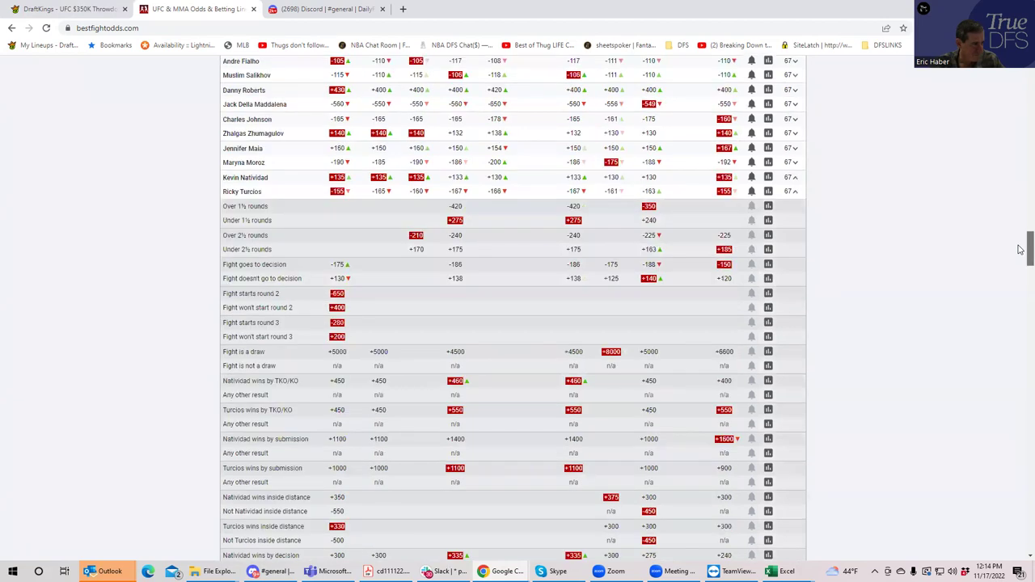
scroll(1021, 250, "down", 1)
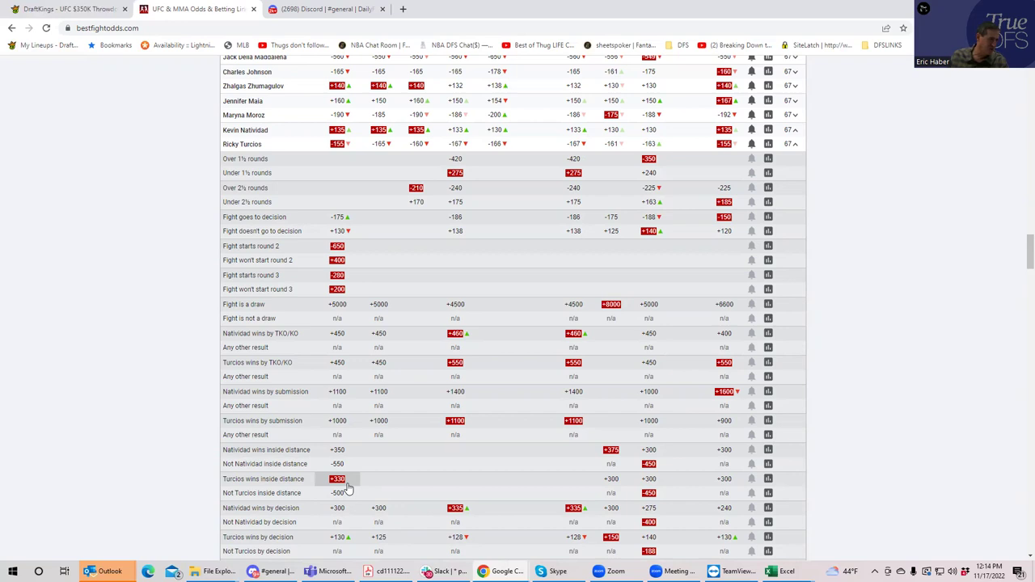
left_click(97, 12)
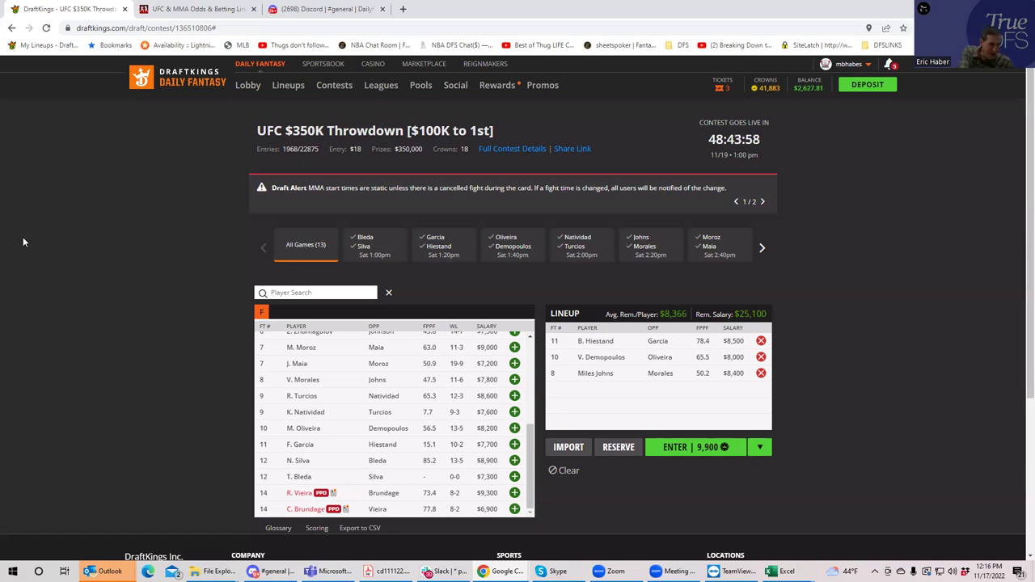
left_click(515, 396)
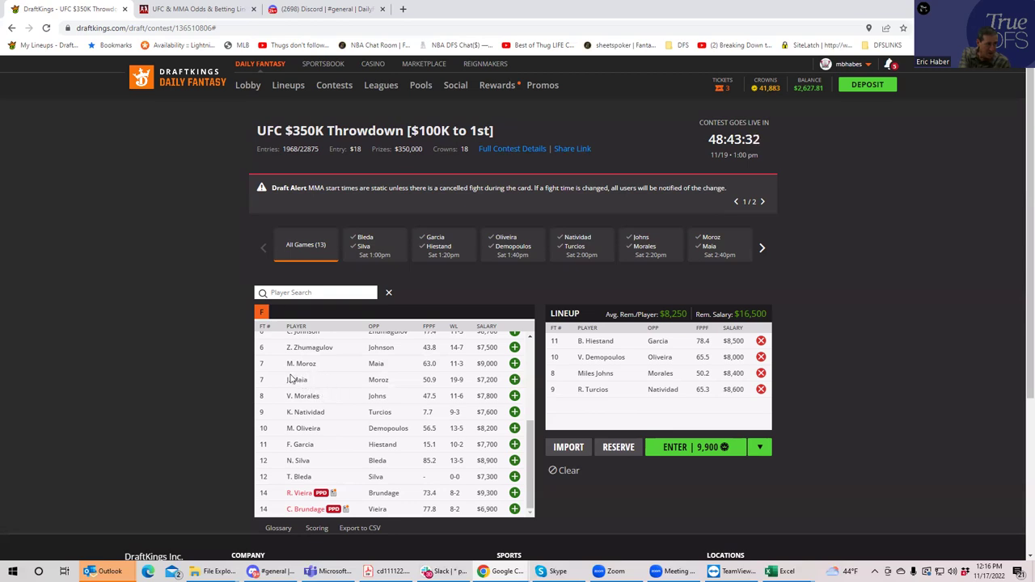
Collapse the Natividad vs. Turcios props on BestFightOdds, and review the prop odds for Jennifer Maia vs. Maryna Moroz.
left_click(198, 9)
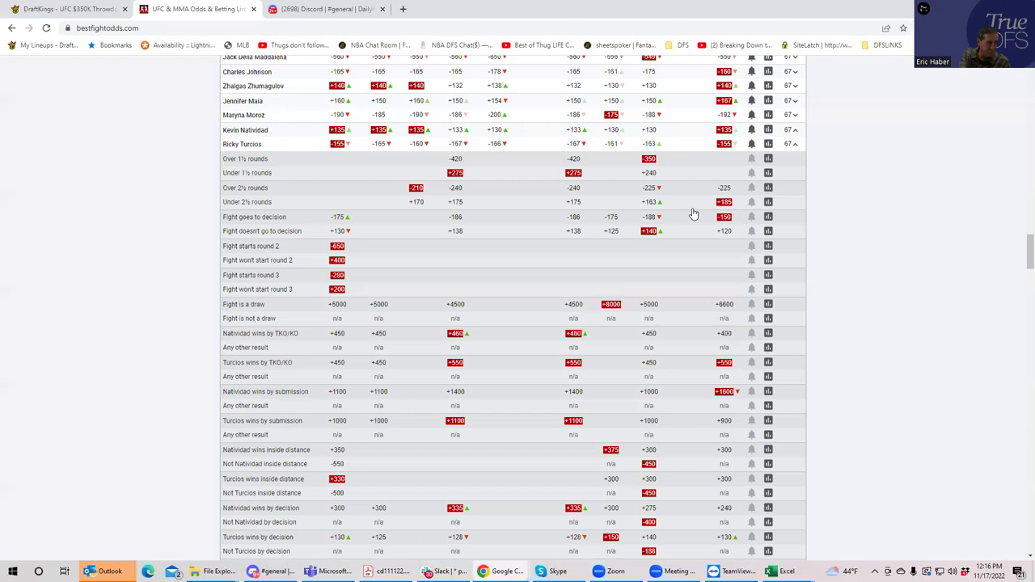
left_click(792, 147)
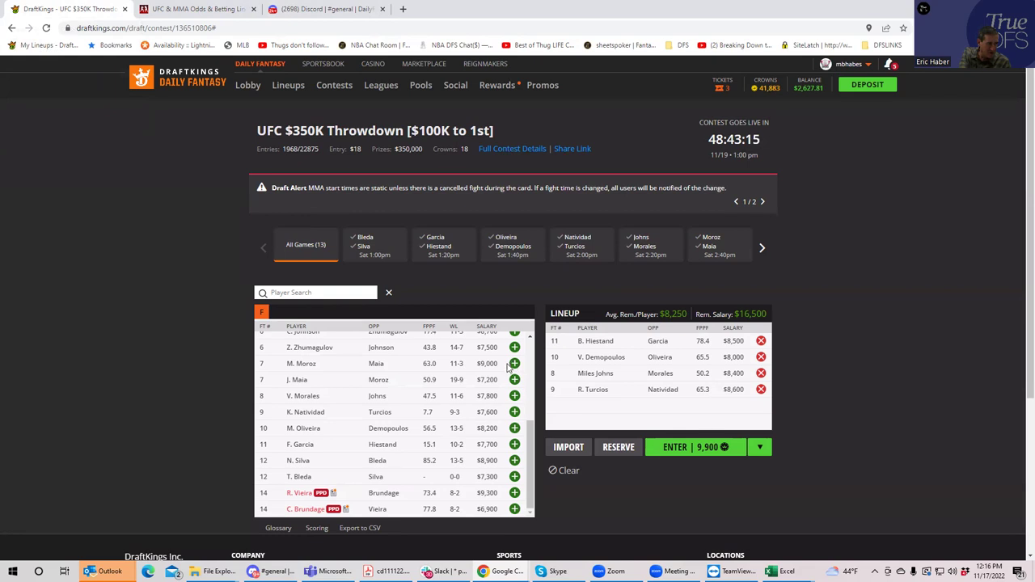
left_click(199, 10)
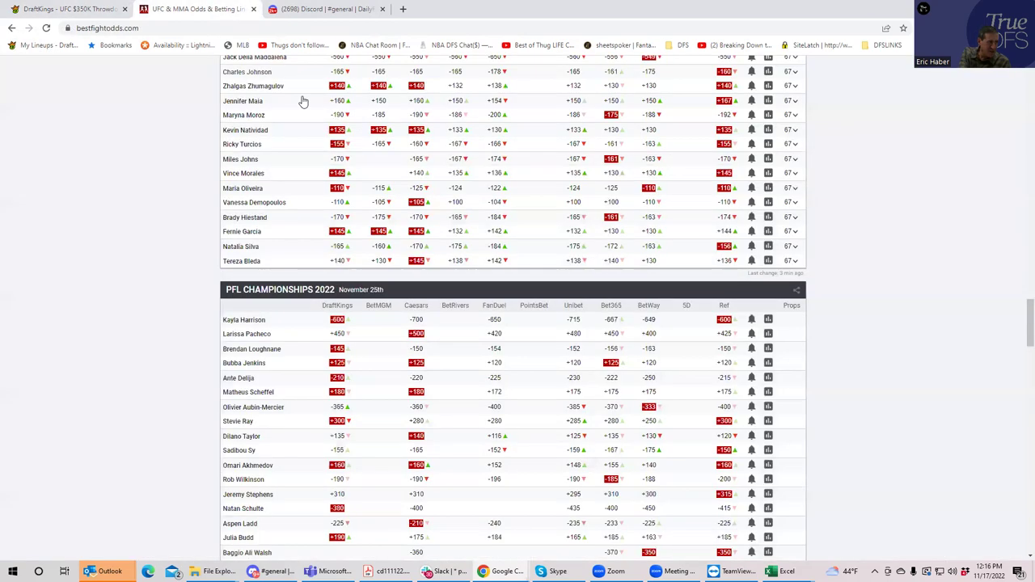
left_click(792, 118)
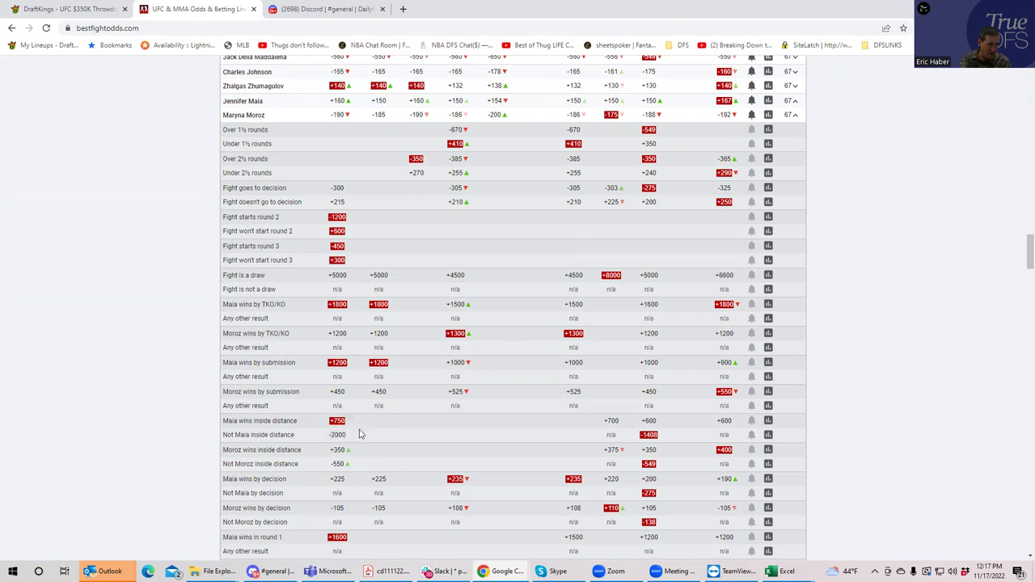
Filter the DraftKings player list to the Moroz vs. Maia fight, review Maryna Moroz's fight log, and clear the filter.
left_click(98, 10)
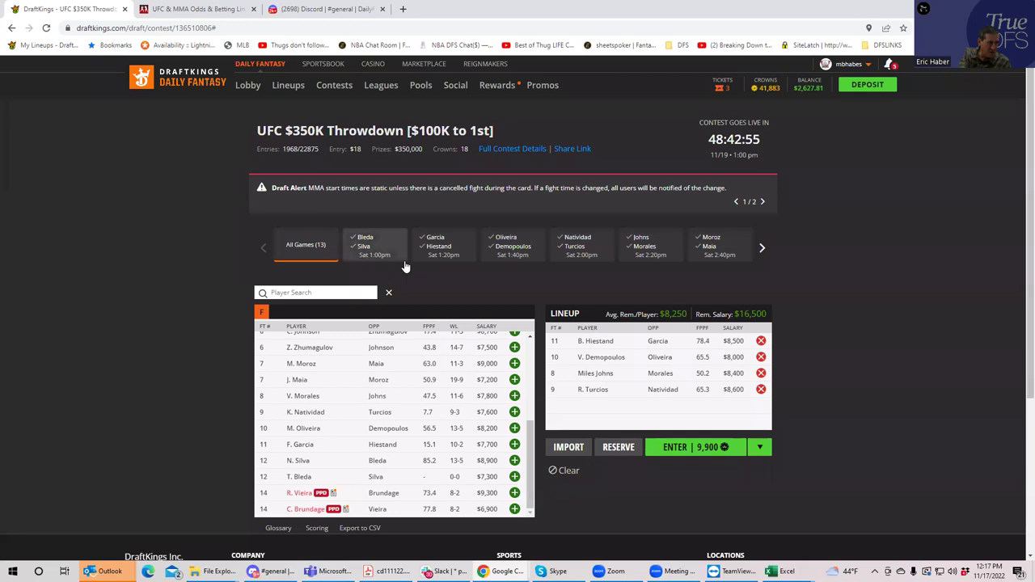
left_click(711, 246)
left_click(298, 340)
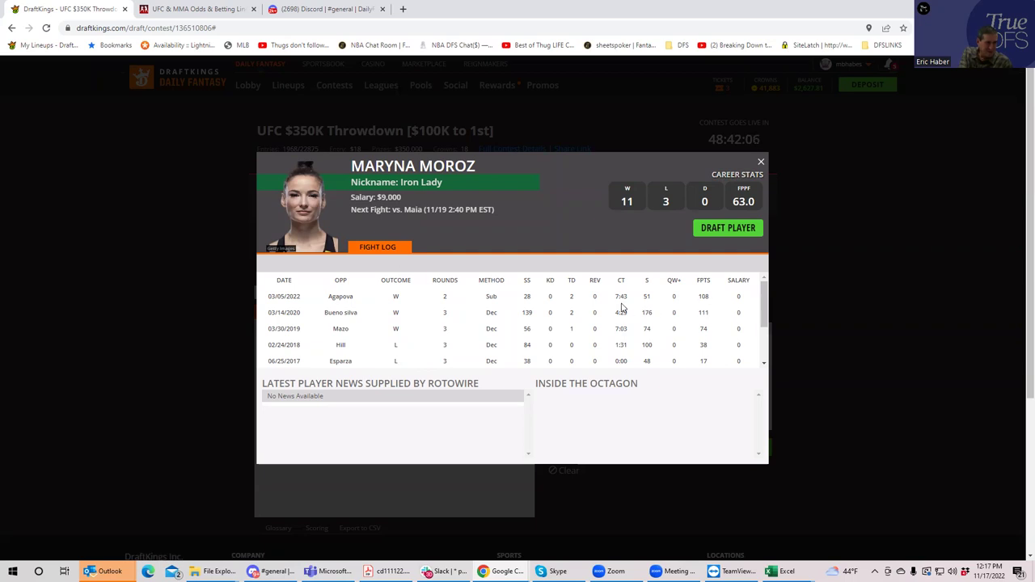
left_click(761, 164)
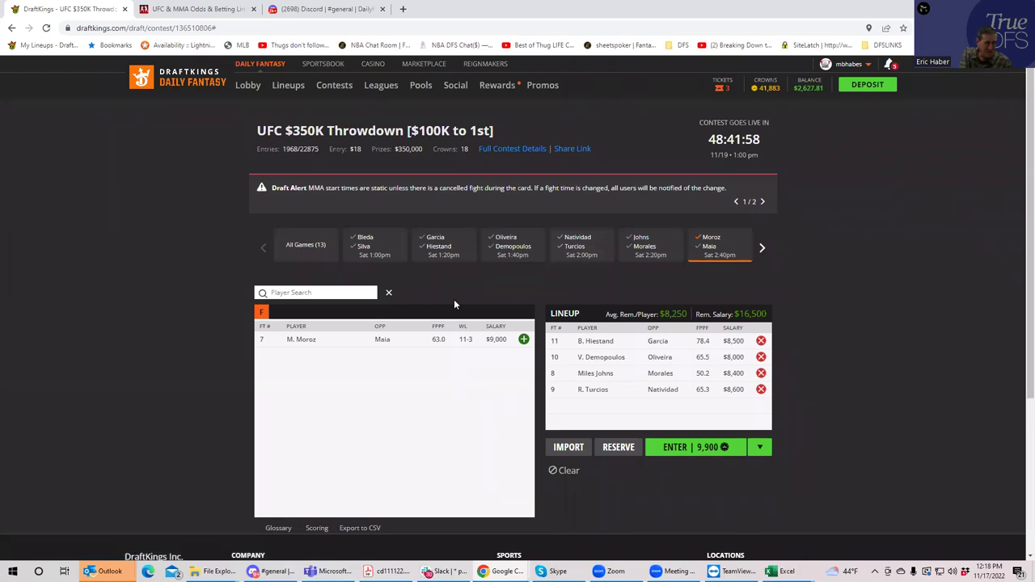
left_click(710, 241)
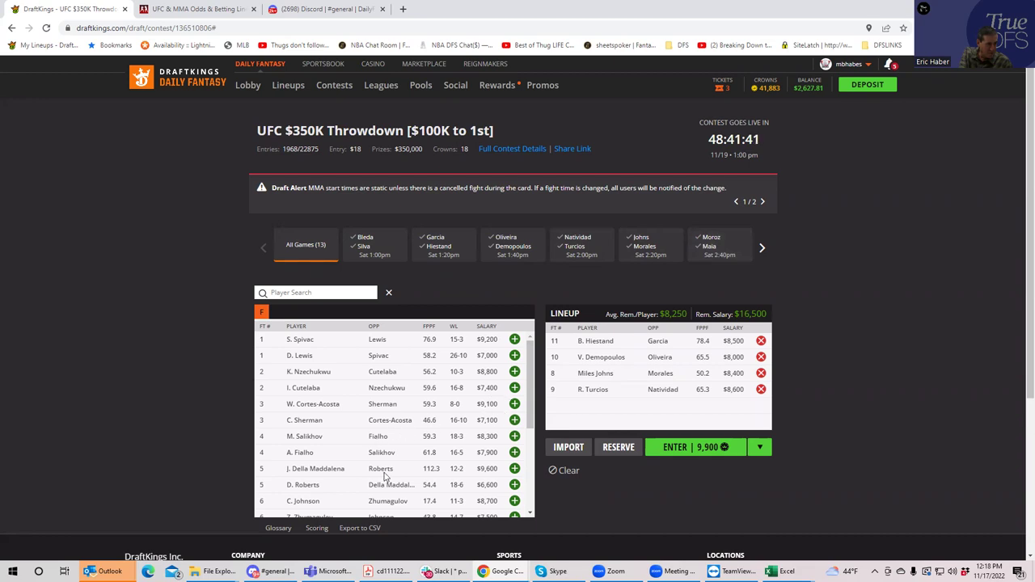
Check the mid-card fighters in the DraftKings player list, and collapse the Maia vs. Moroz props on BestFightOdds.
left_click_drag(531, 412, 531, 447)
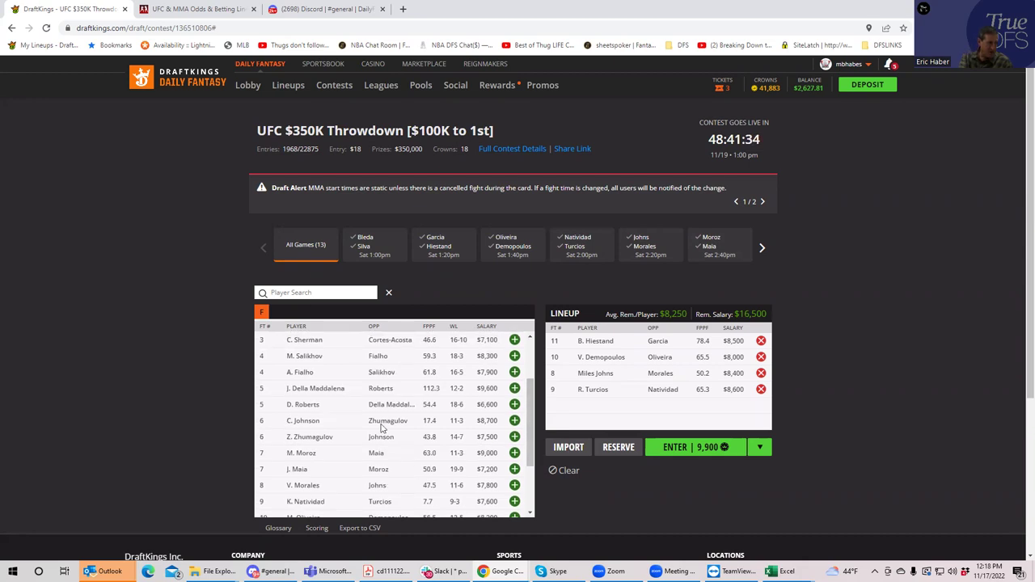
left_click(198, 10)
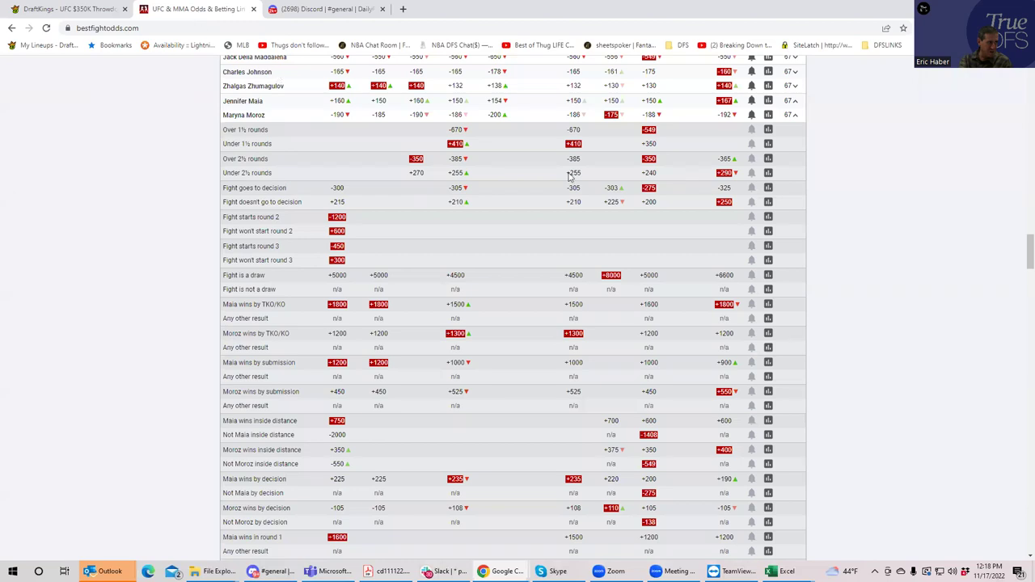
left_click(795, 116)
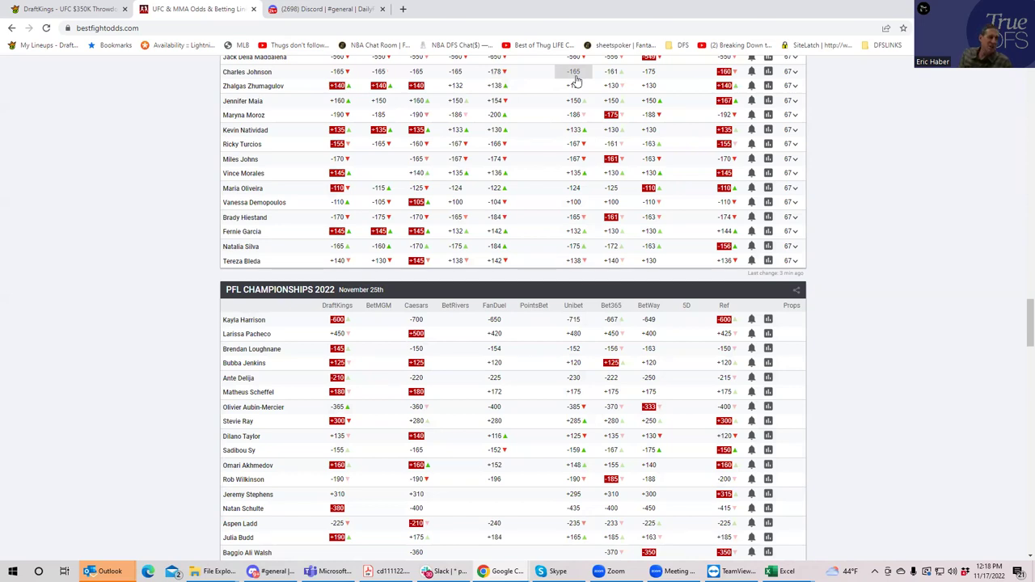
Compare the DraftKings salaries of C. Johnson and Z. Zhumagulov with their fight's prop odds on BestFightOdds.
left_click(36, 9)
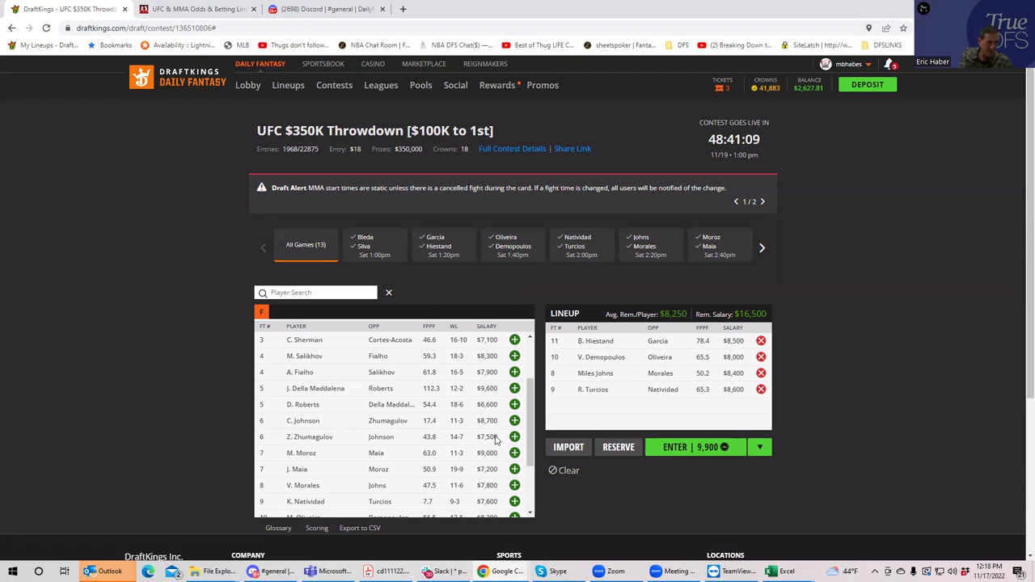
left_click(197, 9)
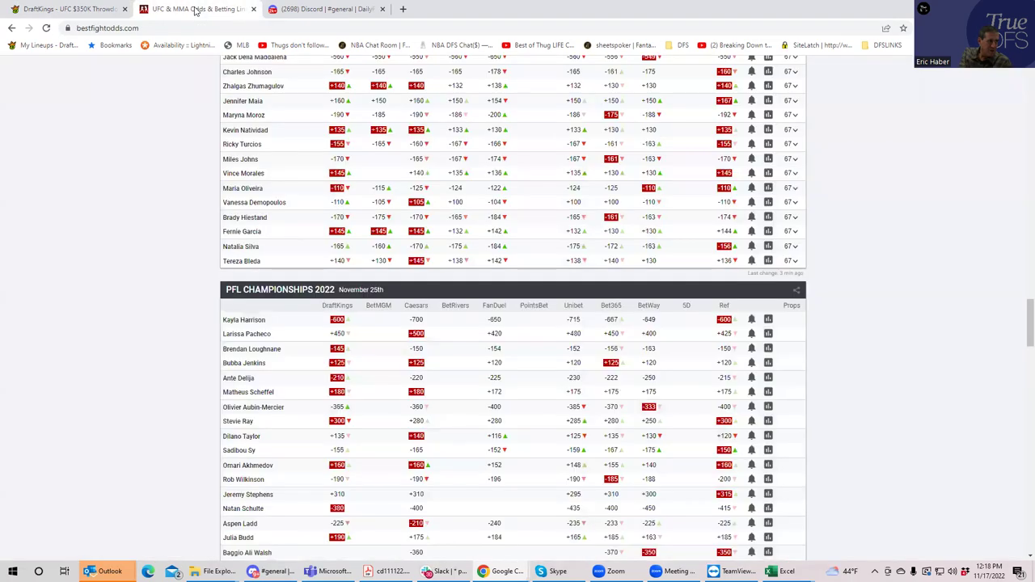
left_click(795, 72)
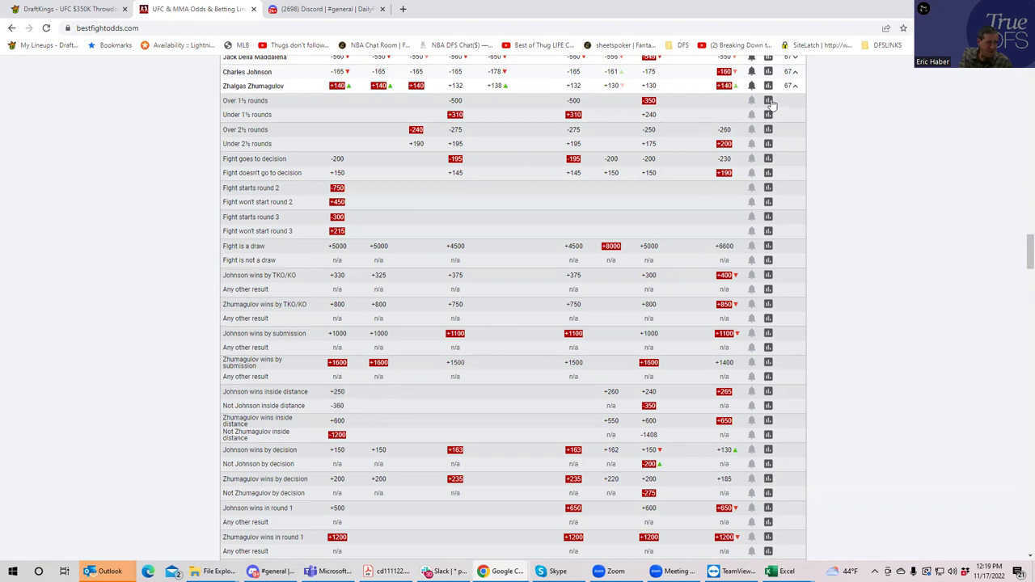
left_click(795, 87)
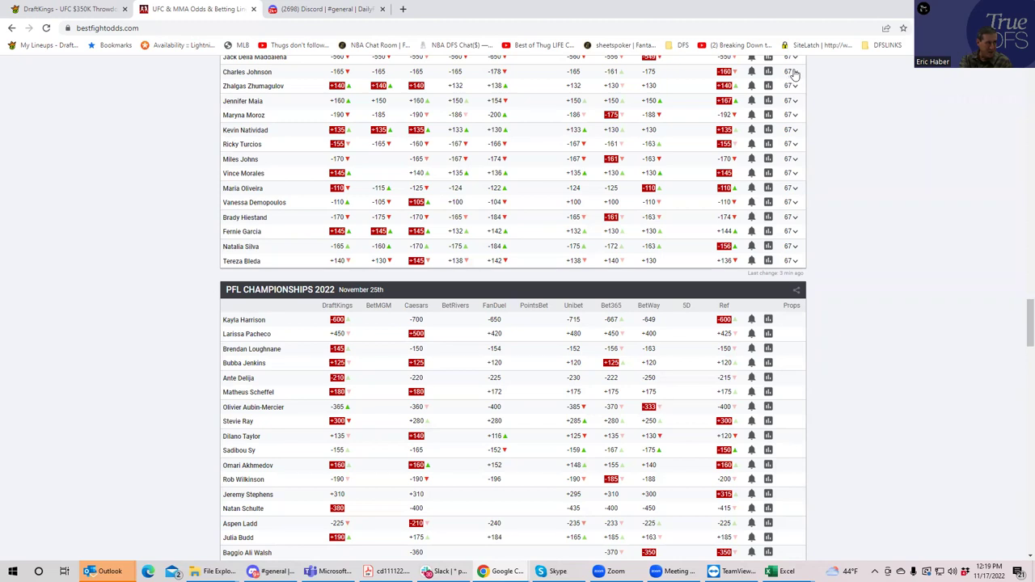
left_click(795, 74)
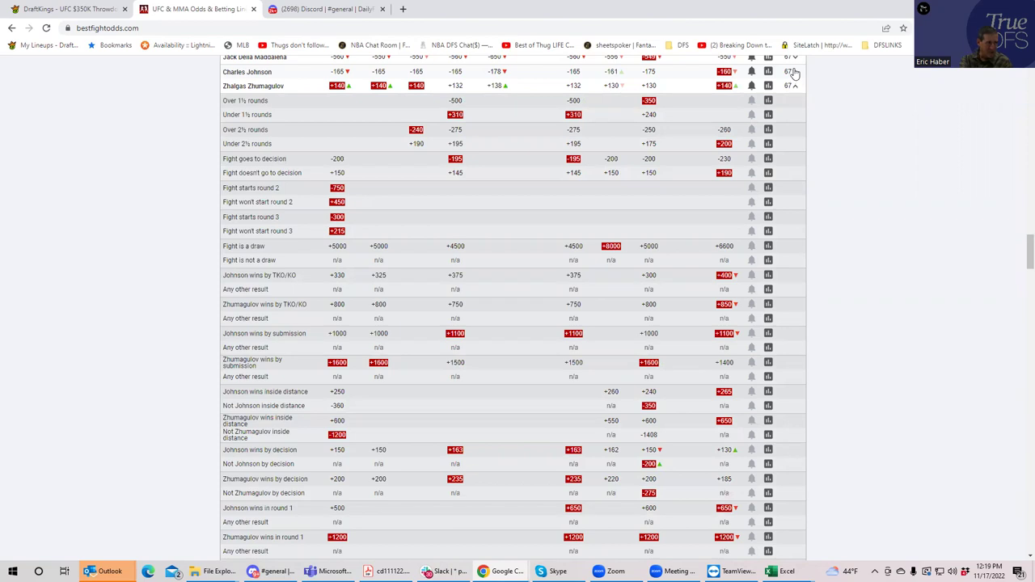
left_click(795, 73)
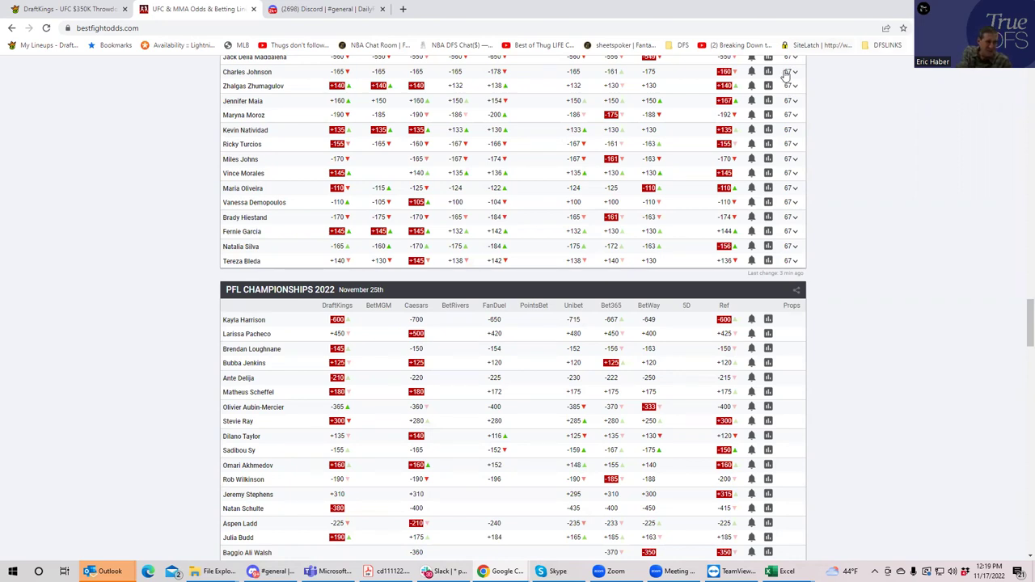
Recheck and collapse the Johnson vs. Zhumagulov prop odds, and add Z. Zhumagulov to the DraftKings lineup.
left_click(795, 88)
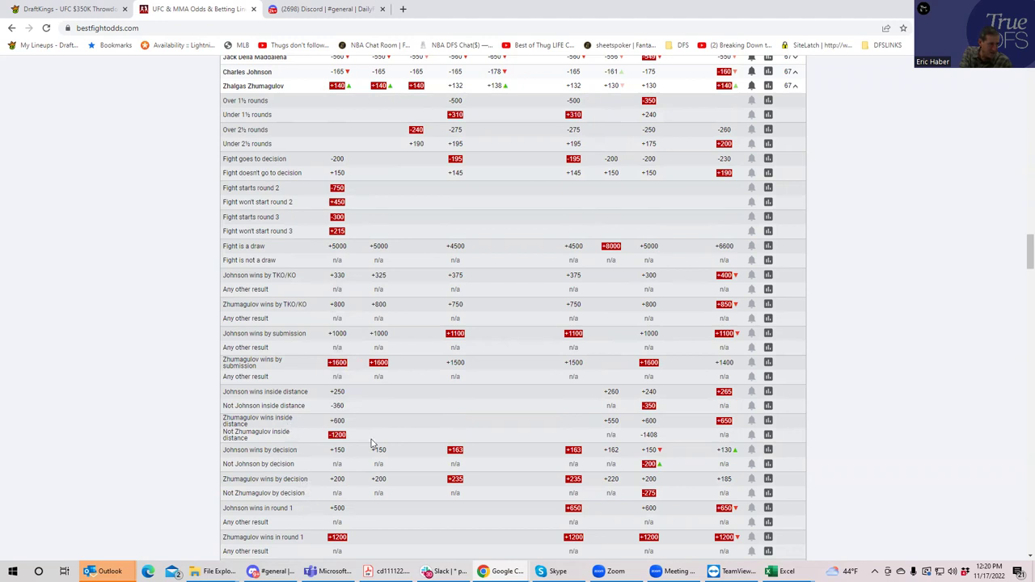
left_click(794, 88)
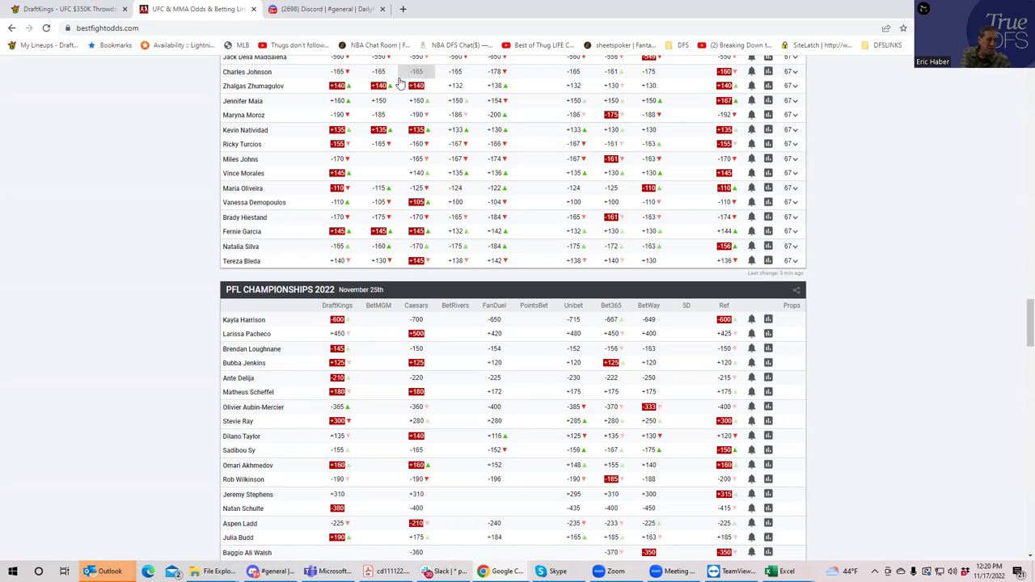
left_click(64, 9)
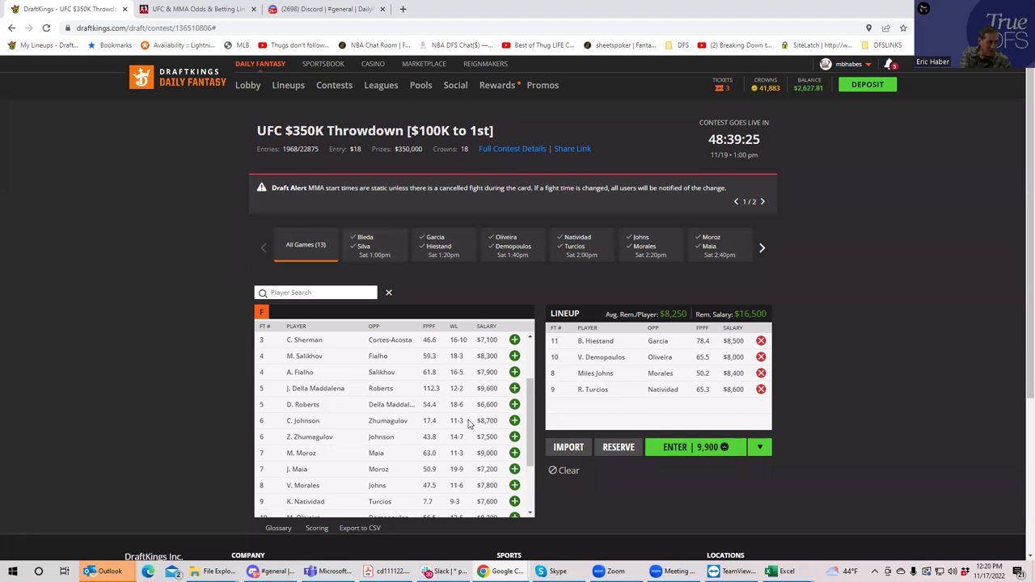
left_click(513, 437)
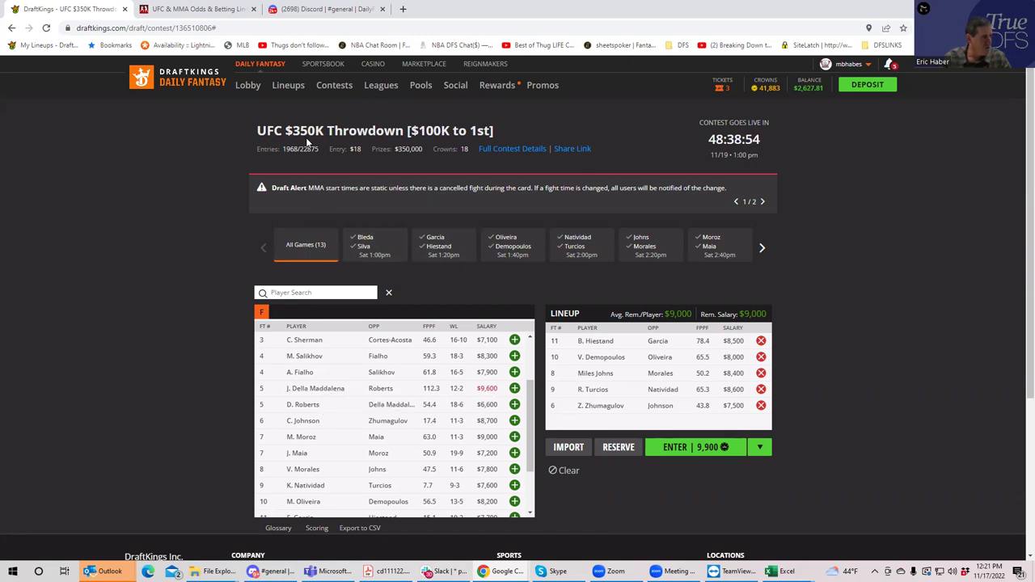
Review the prop odds for the Danny Roberts vs. Jack Della Maddalena fight on BestFightOdds.
left_click(202, 10)
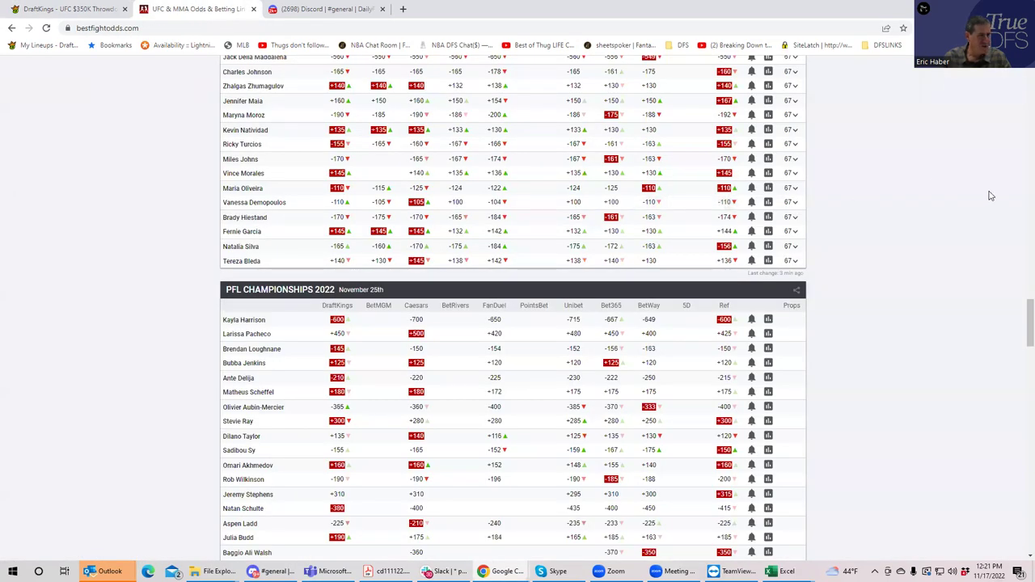
scroll(1021, 322, "up", 2)
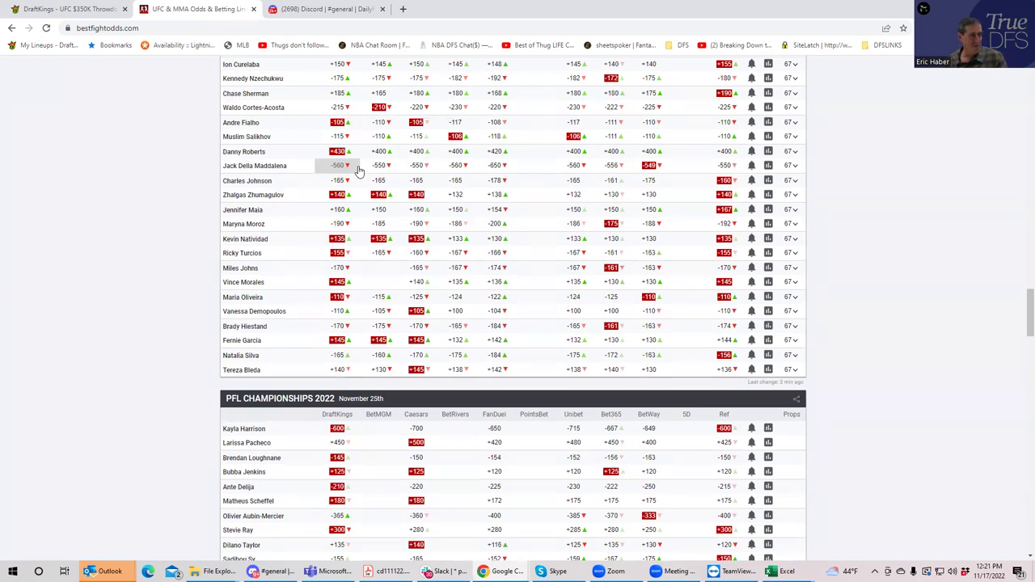
left_click(795, 166)
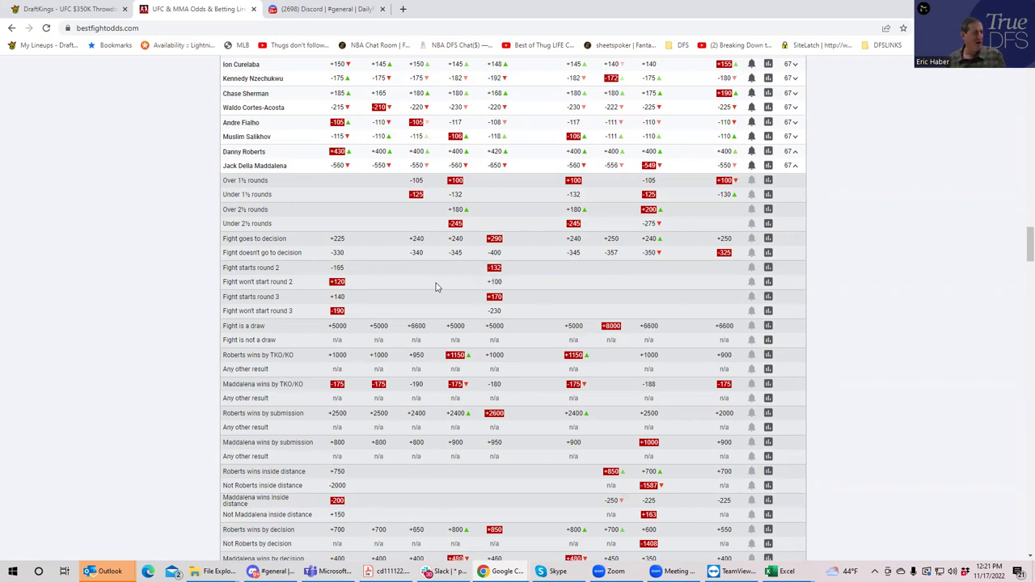
Compare the DraftKings salaries of A. Fialho and M. Salikhov with their BestFightOdds fight odds, and add A. Fialho to the DraftKings lineup.
left_click(81, 9)
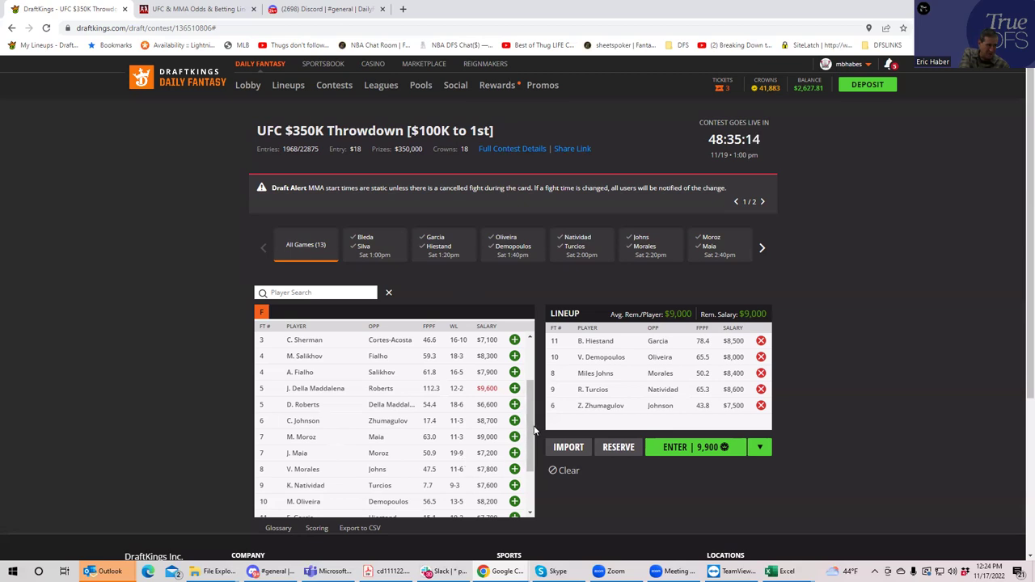
left_click_drag(531, 431, 525, 387)
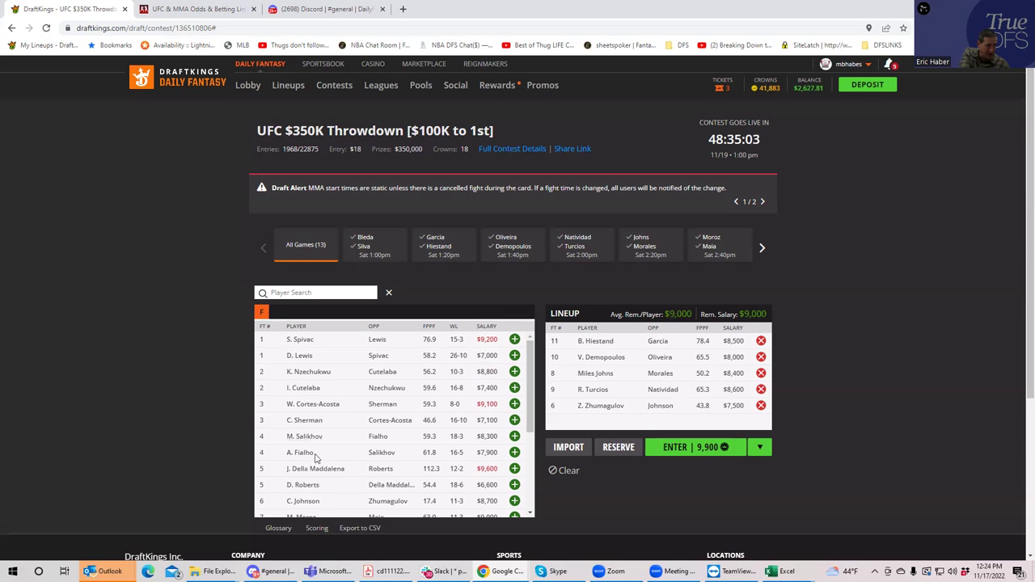
left_click(176, 13)
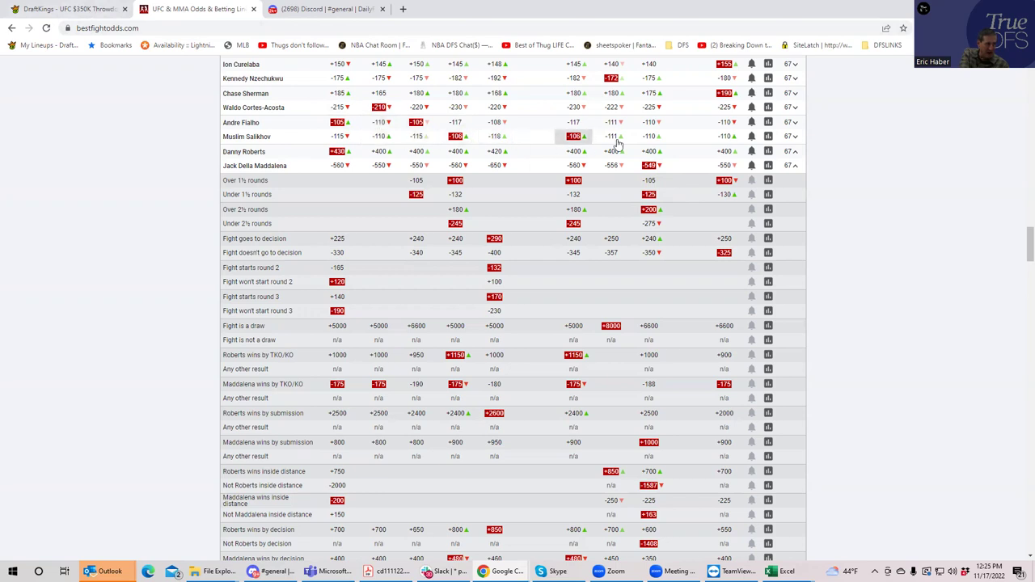
left_click(91, 11)
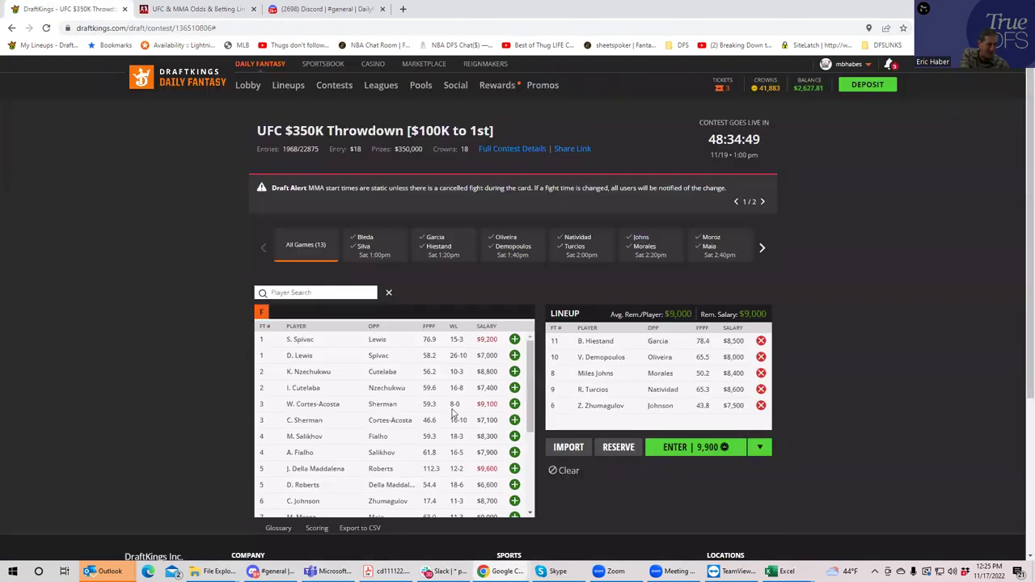
left_click(515, 453)
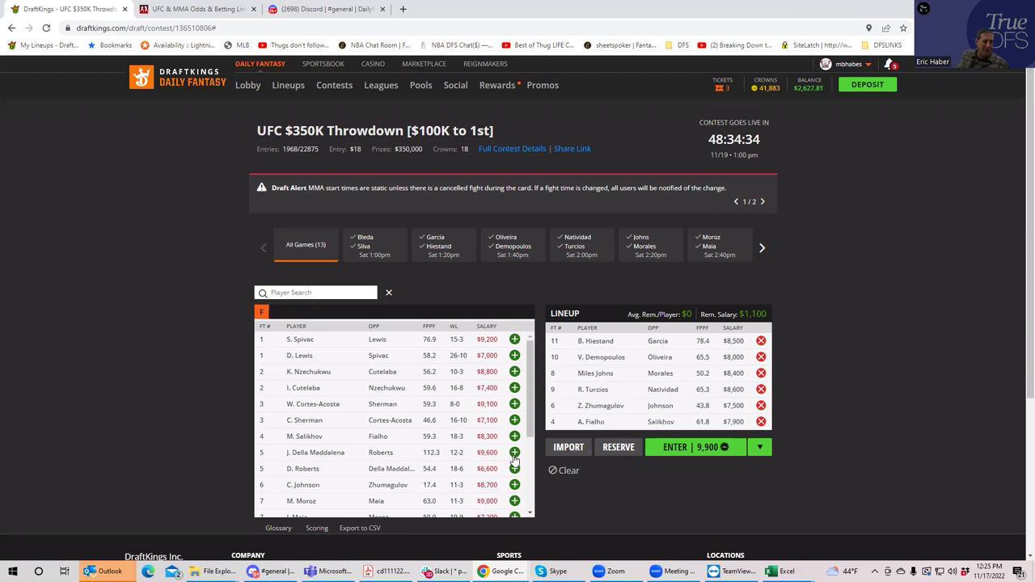
On BestFightOdds, collapse the Roberts vs. Della Maddalena props, review the Fialho vs. Salikhov prop odds, and return to the DraftKings lineup.
left_click(188, 9)
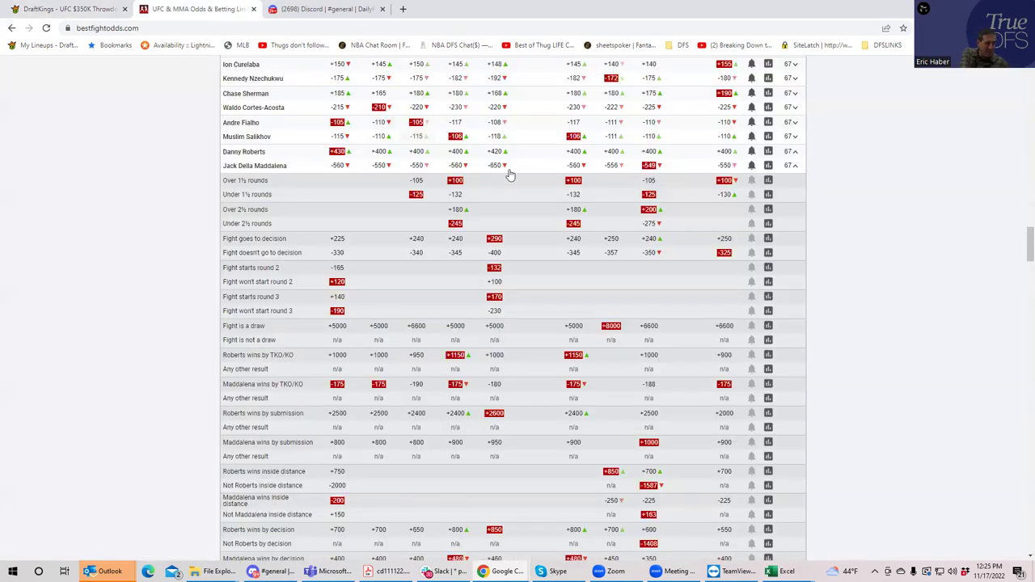
left_click(795, 165)
left_click(794, 137)
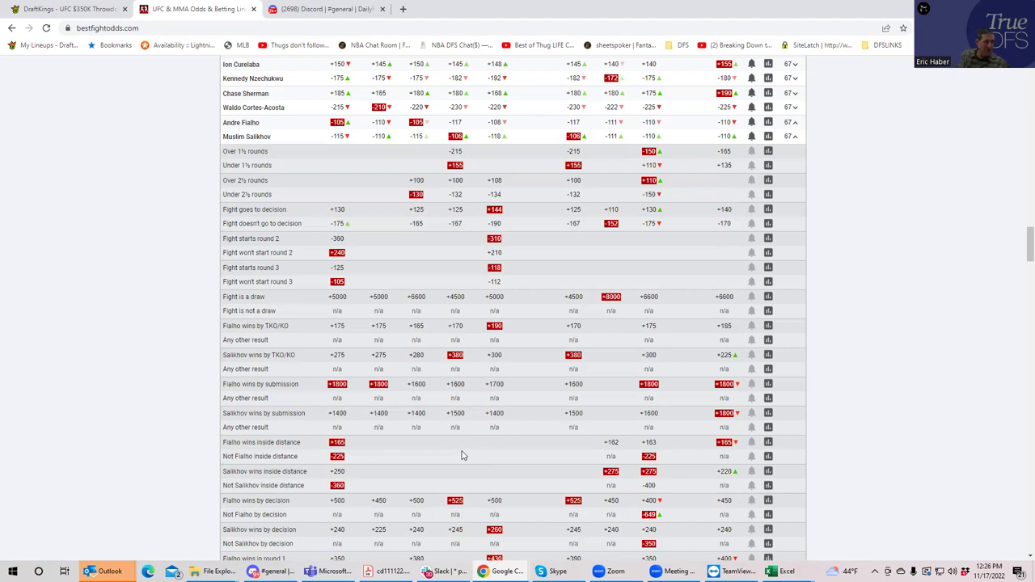
left_click(69, 9)
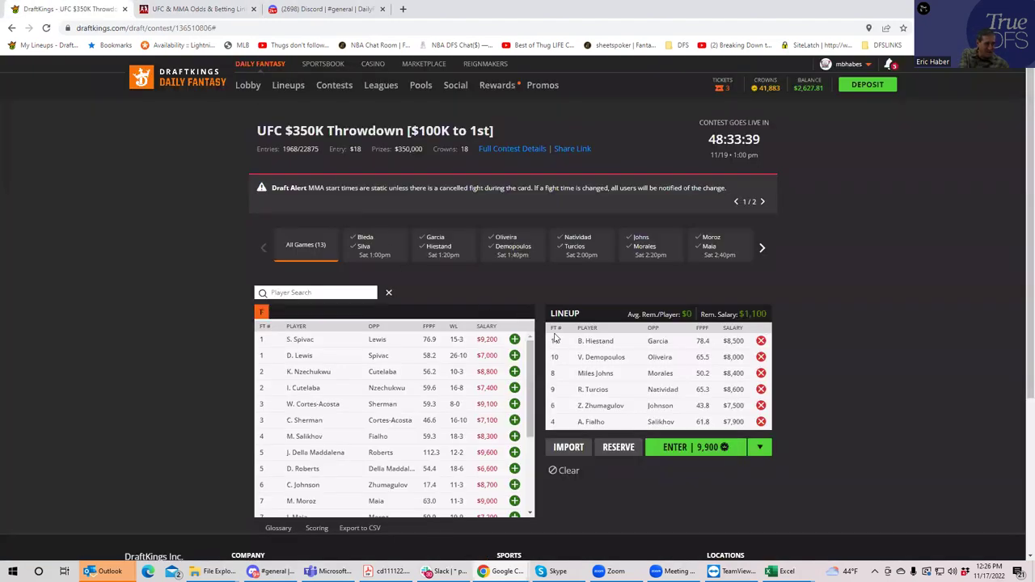